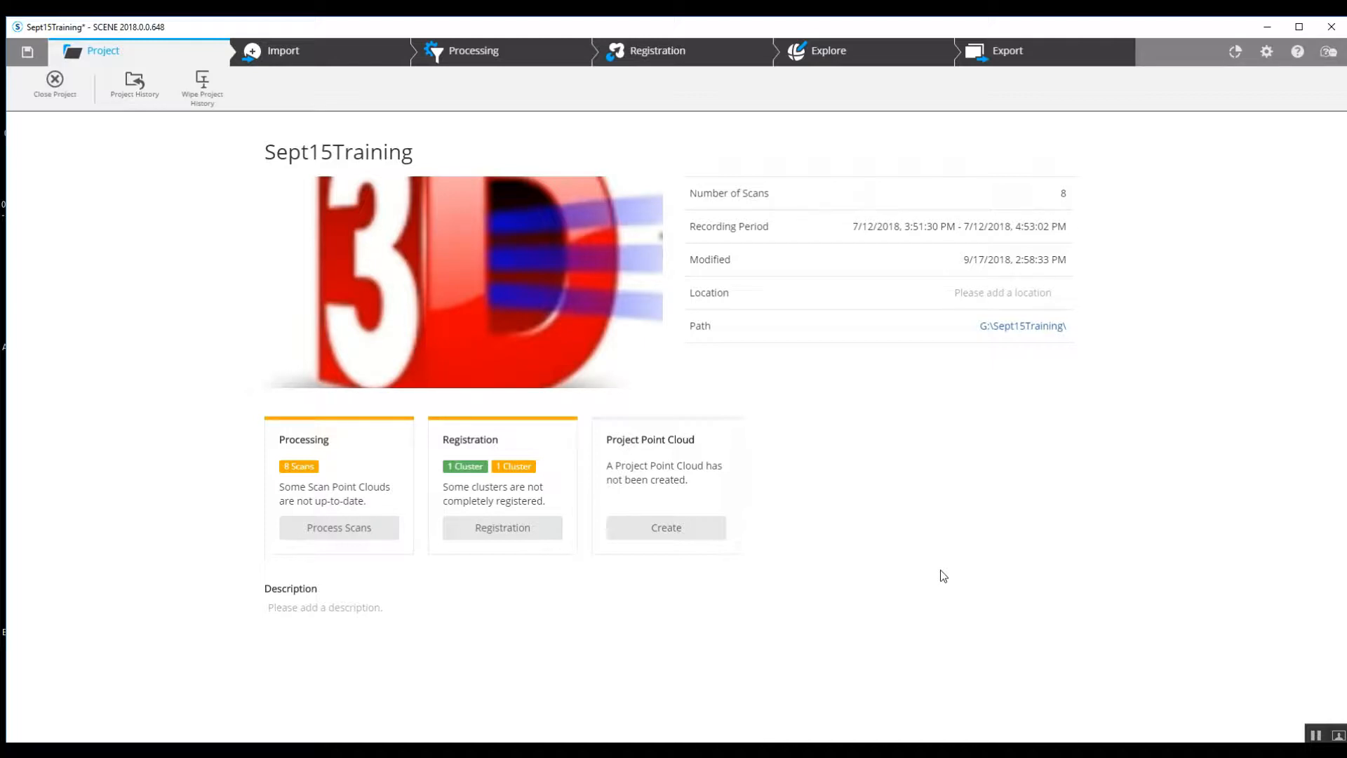
Open the Sept15Training project for exploring and bring its point cloud into the 3D view
mouse_move(553, 339)
left_click(840, 52)
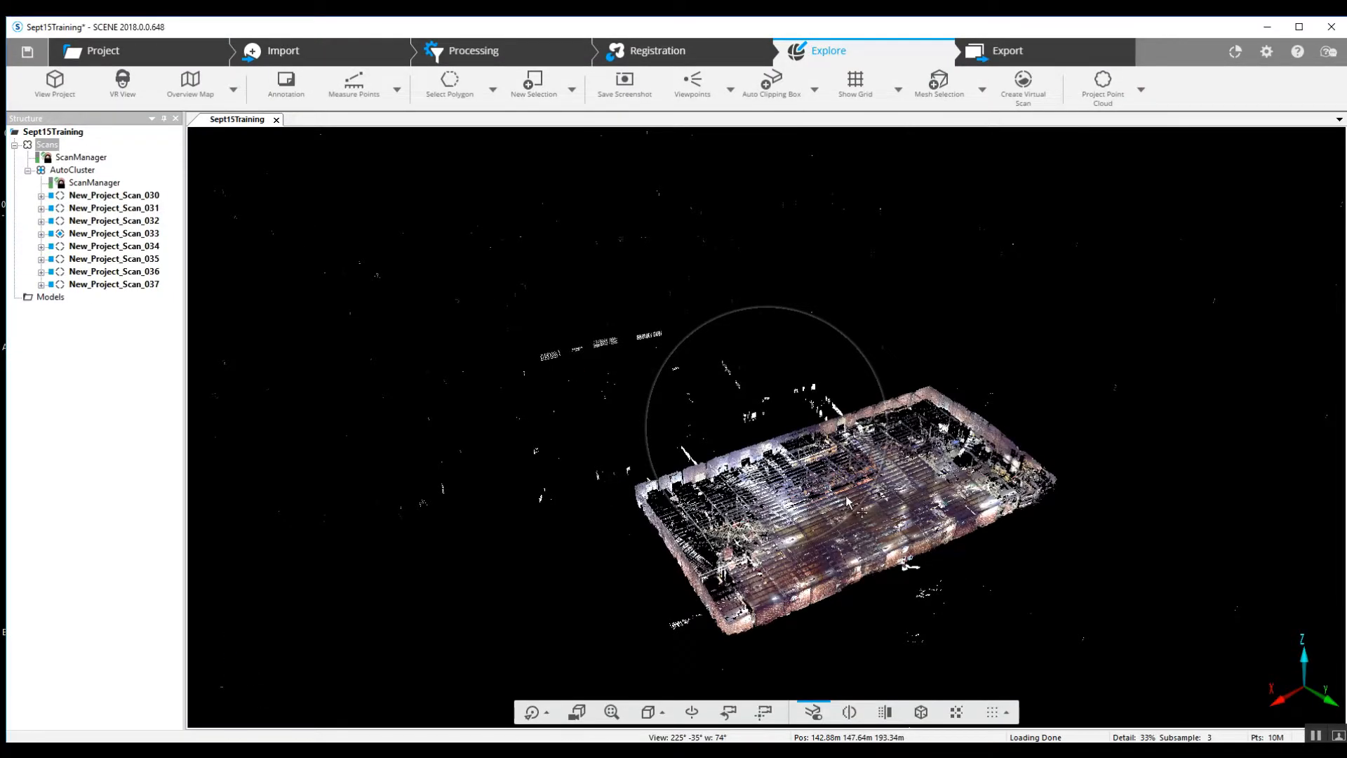
double_click(847, 501)
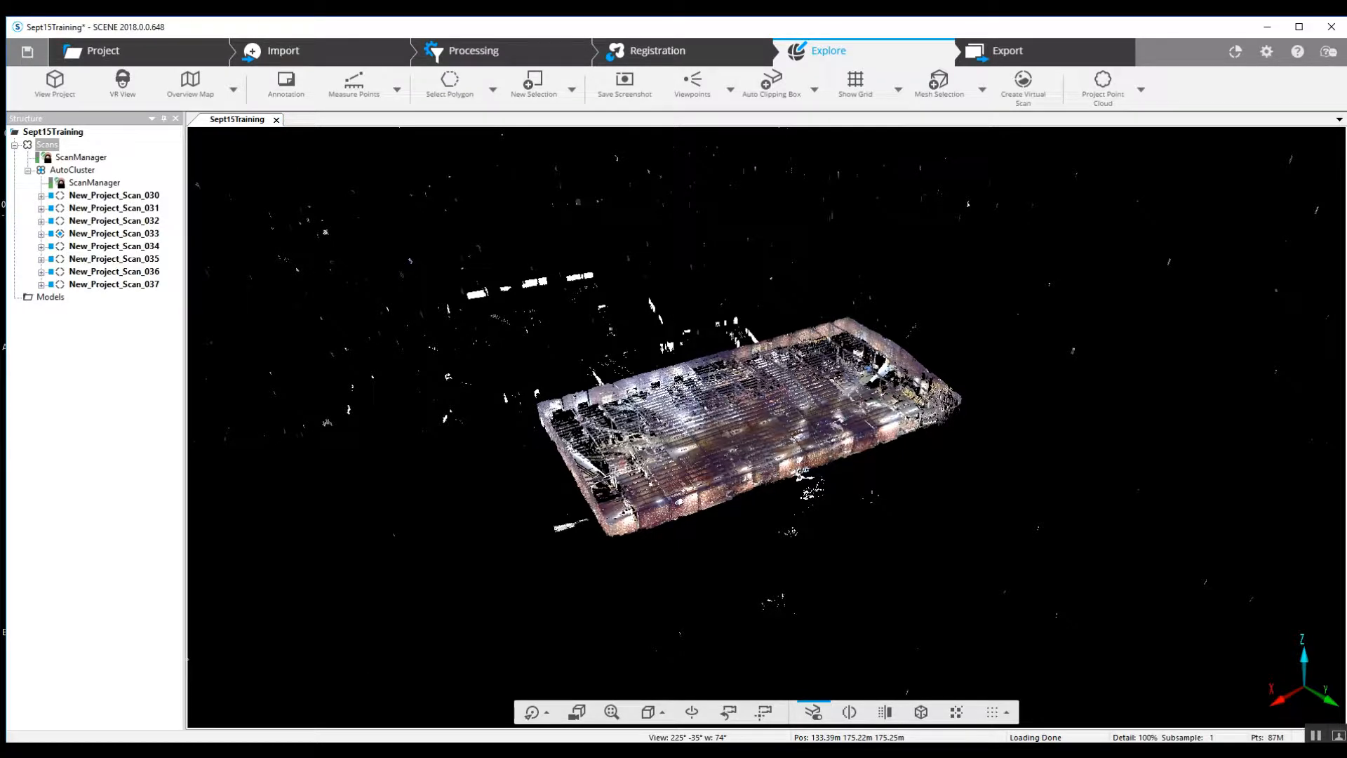
Switch to File Explorer and open the RawScans folder inside CP_ga
left_click(459, 667)
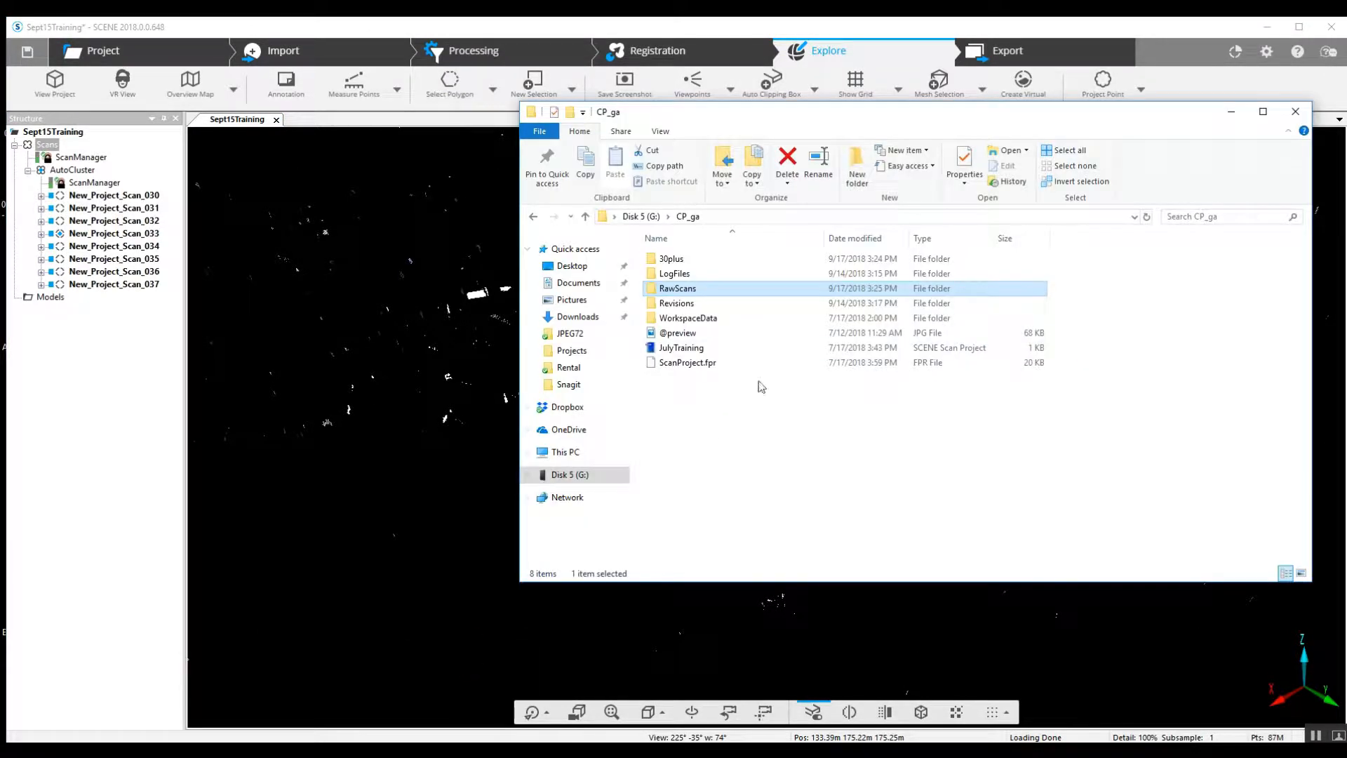
double_click(705, 291)
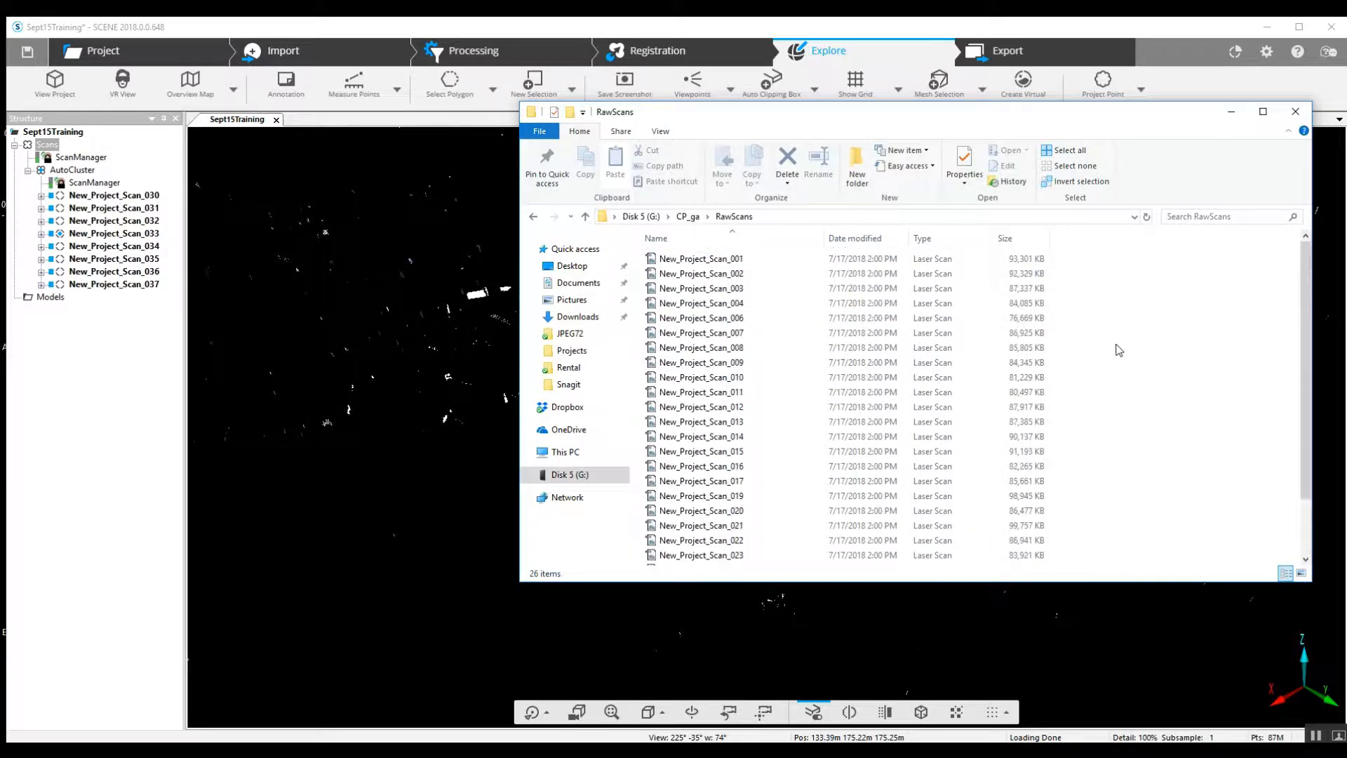
left_click(685, 217)
double_click(704, 293)
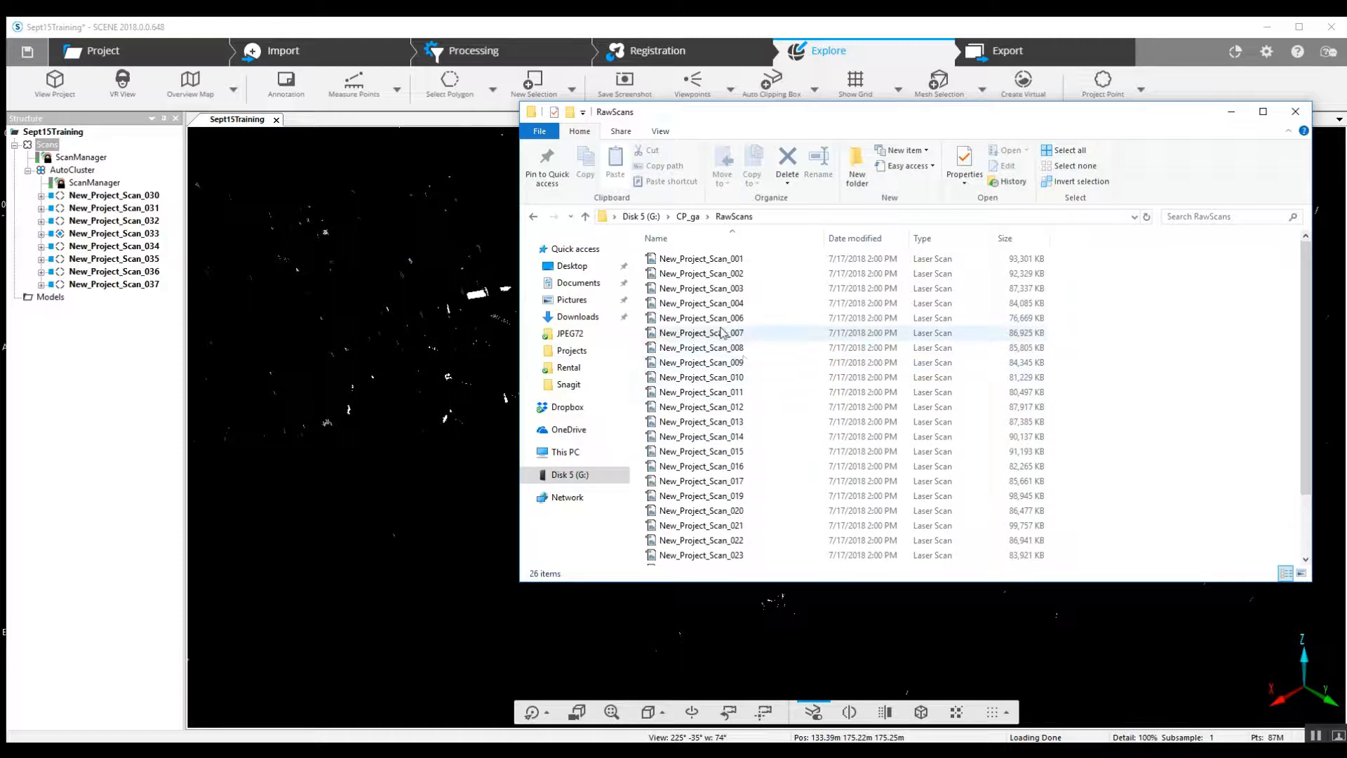
Import the raw scans New_Project_Scan_021 through New_Project_Scan_028 into the project's Scans cluster
scroll(739, 512, "down", 2)
left_click(742, 557)
left_click(772, 454, "shift")
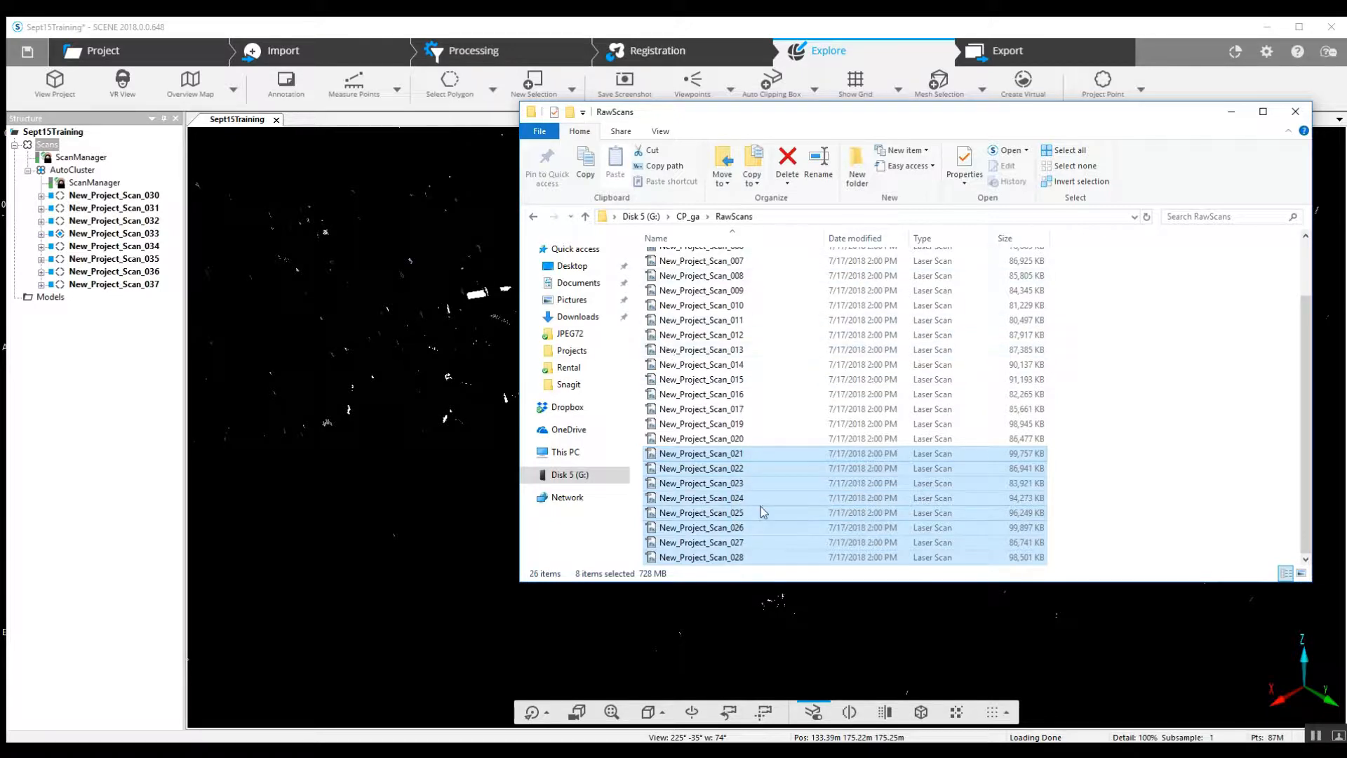
left_click_drag(758, 505, 45, 149)
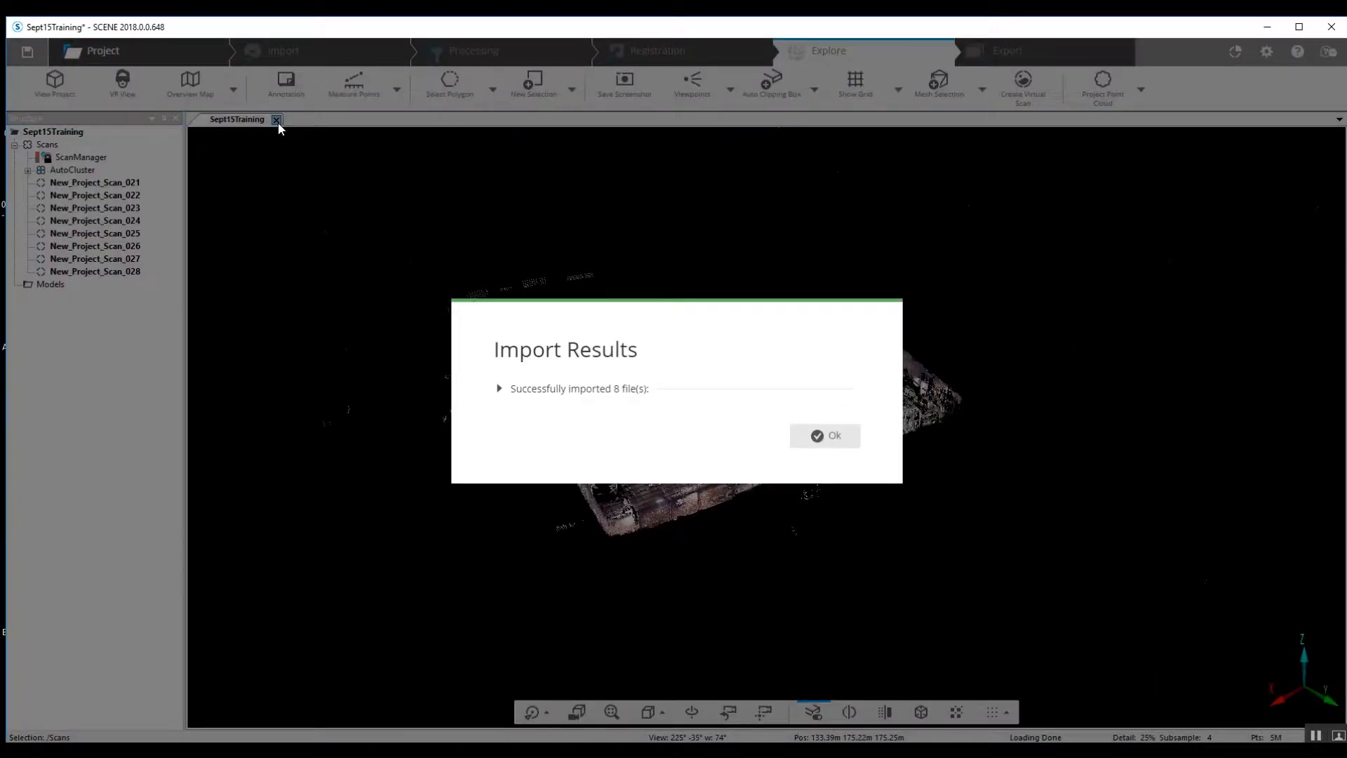
left_click(828, 435)
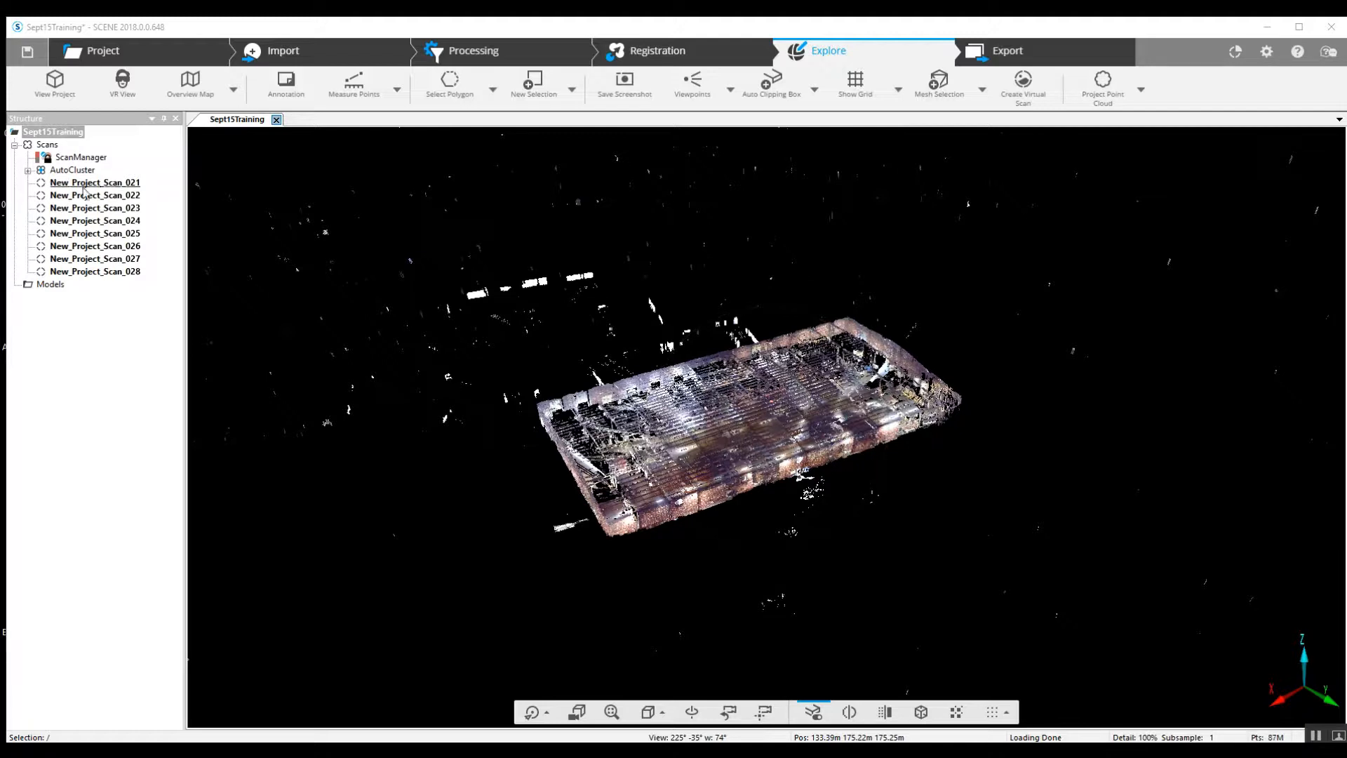
Create a new cluster under Scans and name it Scans2
left_click(28, 171)
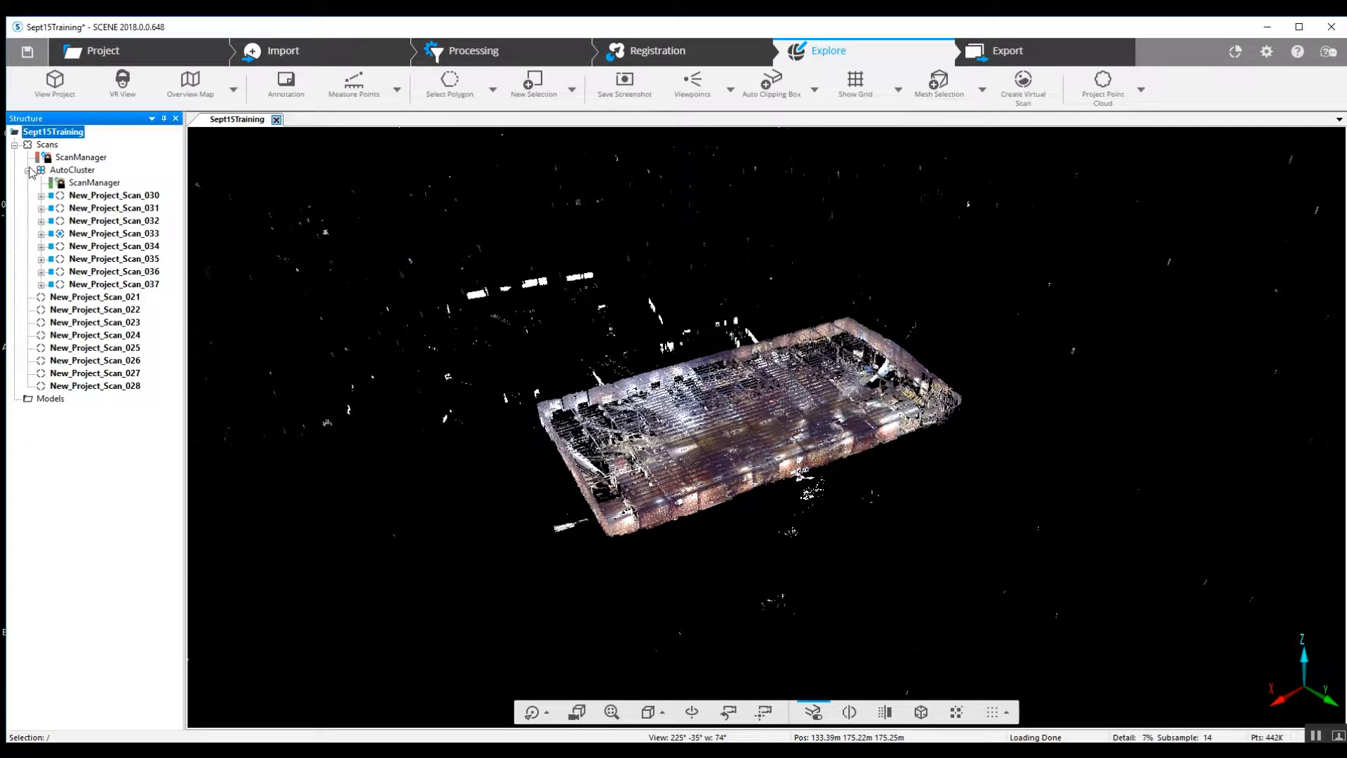
left_click(27, 170)
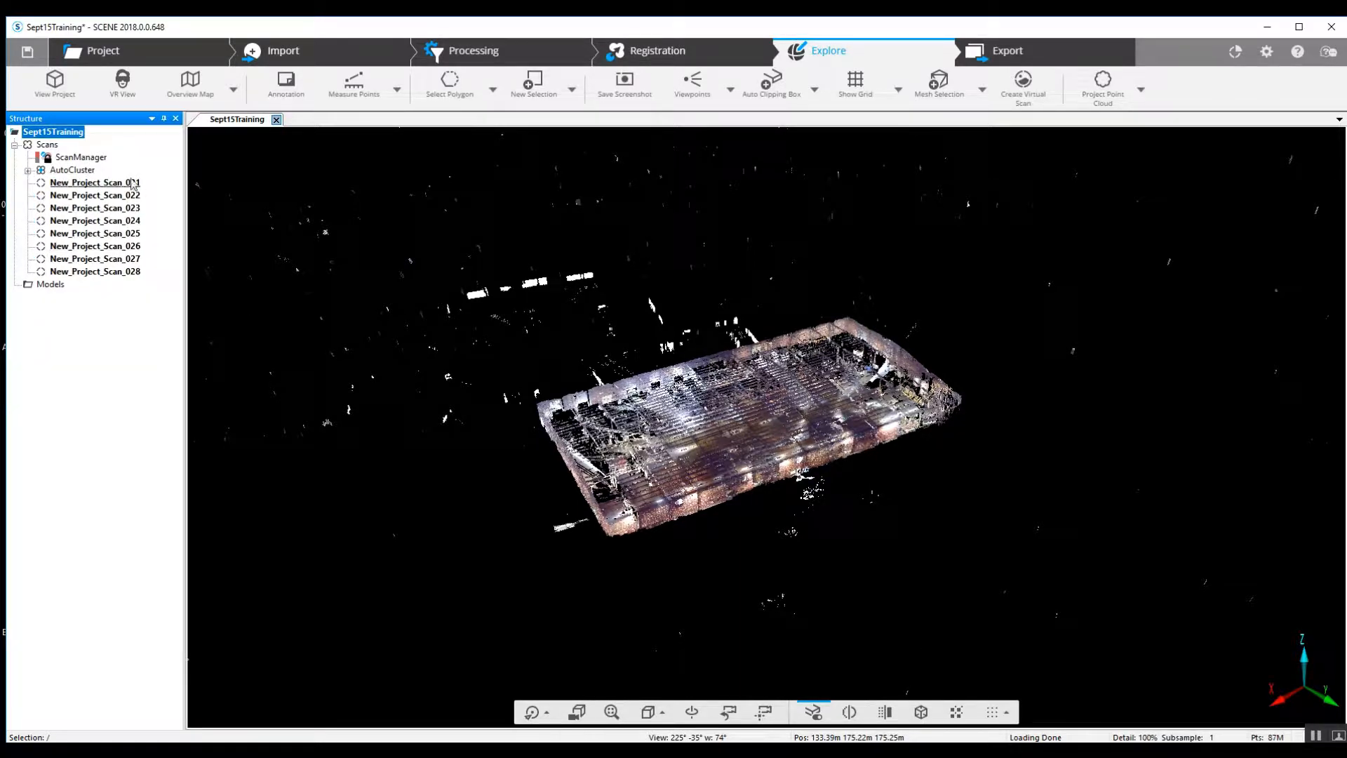
left_click(47, 145)
right_click(47, 147)
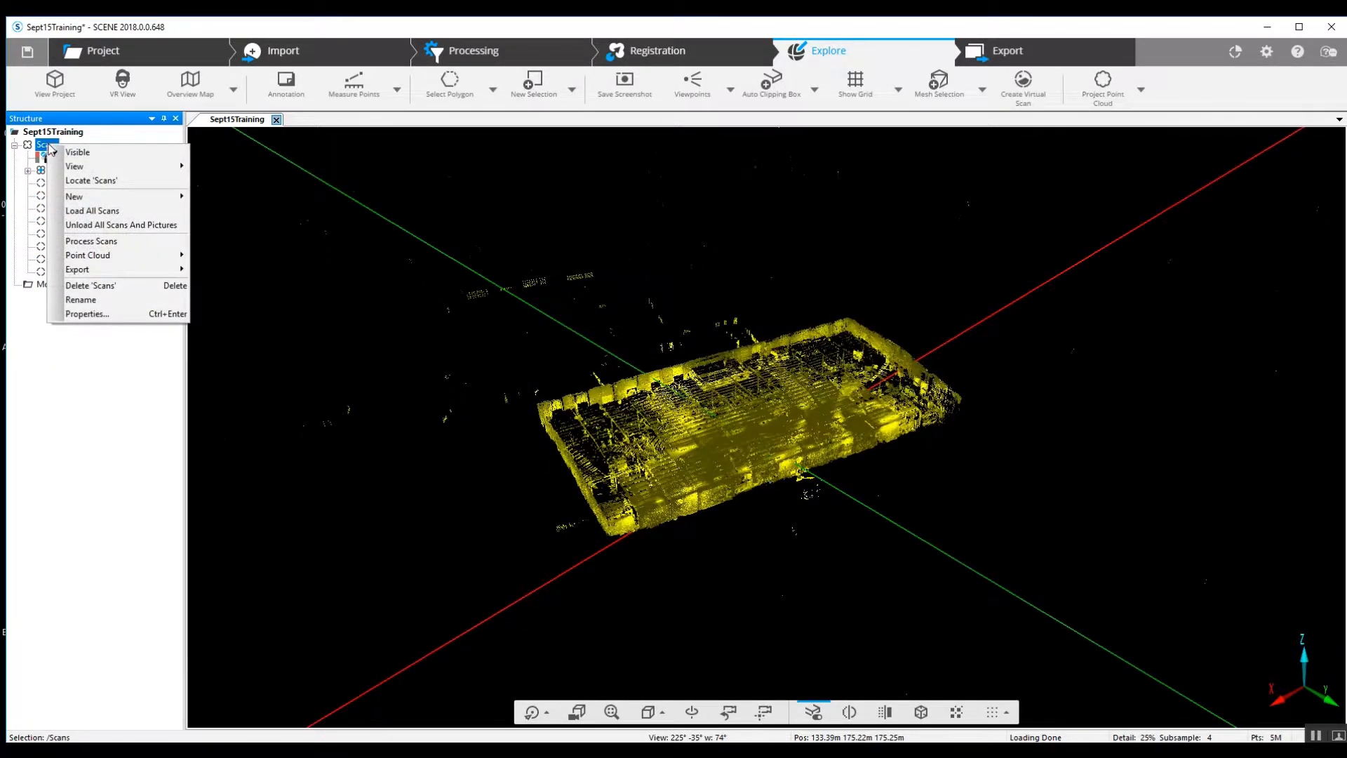
mouse_move(75, 168)
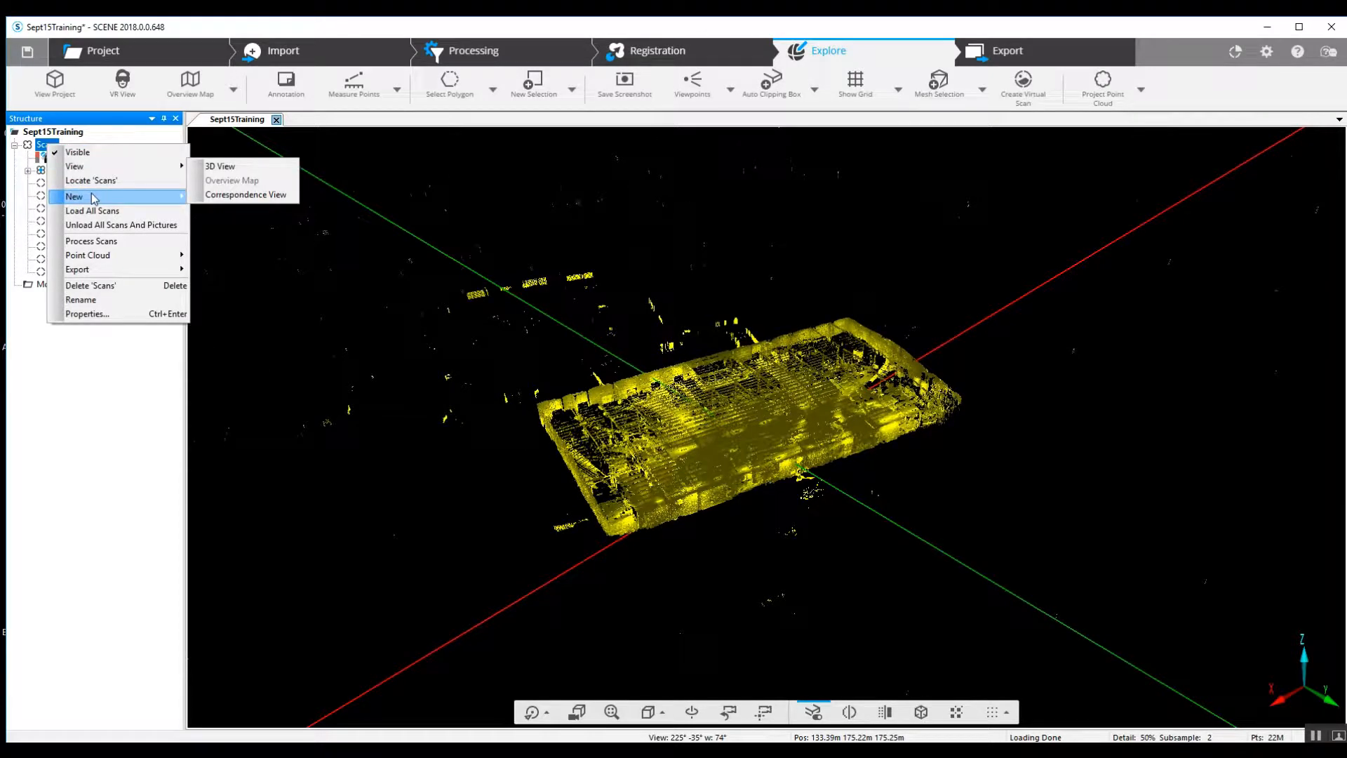
mouse_move(101, 197)
left_click(208, 198)
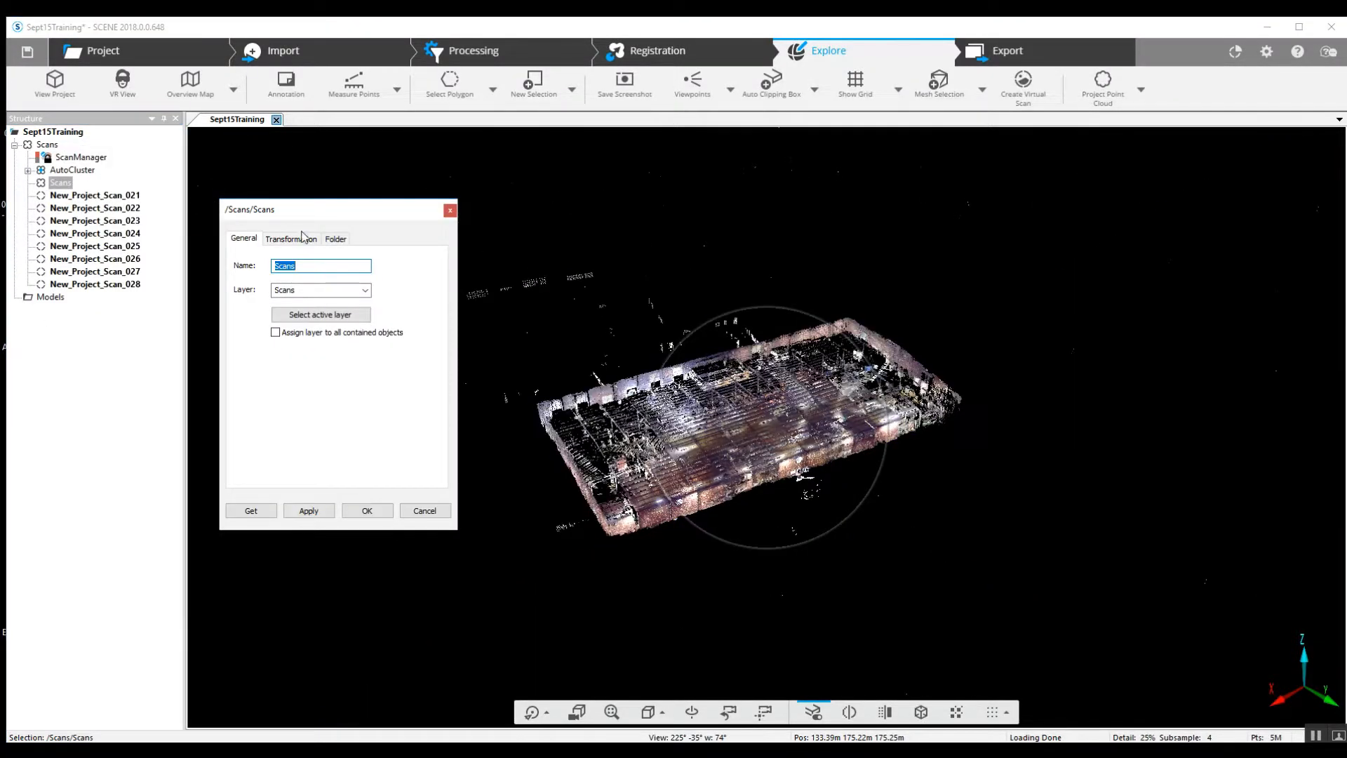
left_click(313, 264)
type("2")
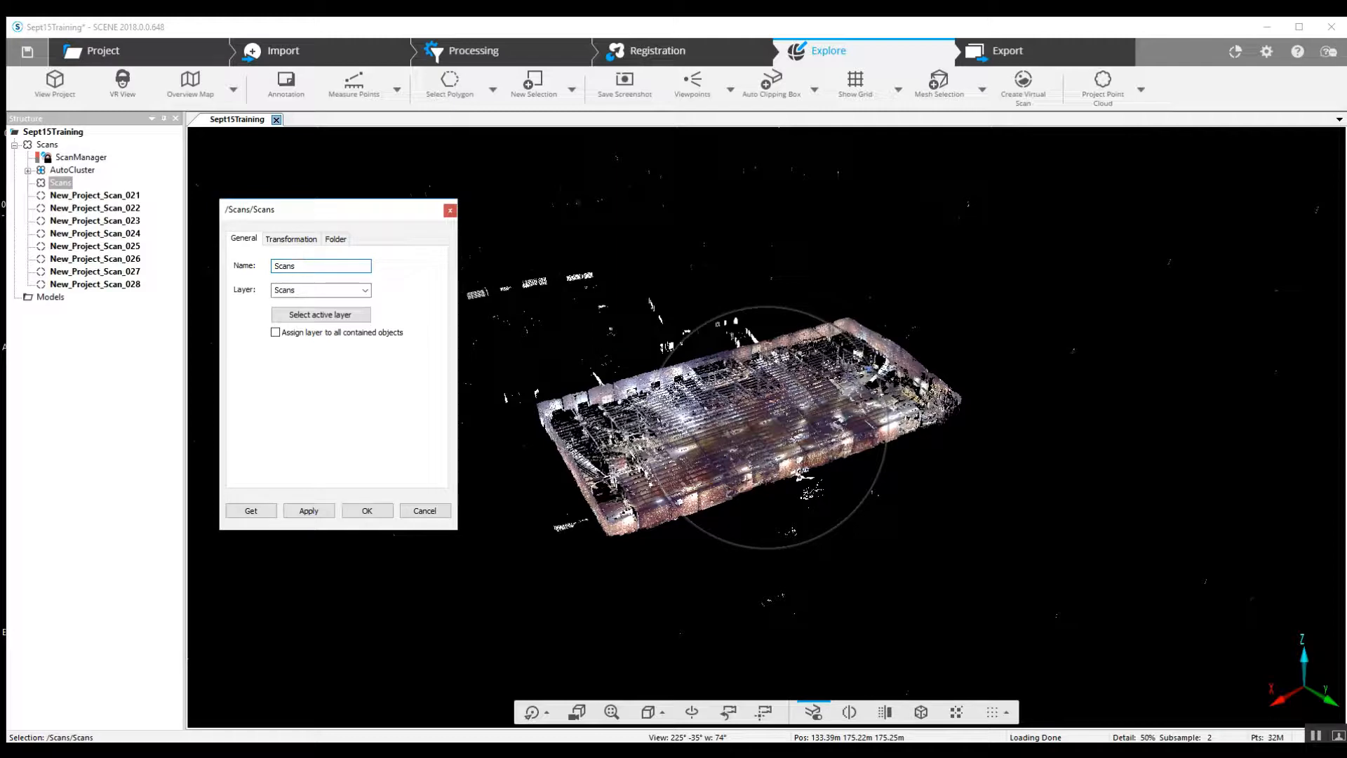
left_click(366, 510)
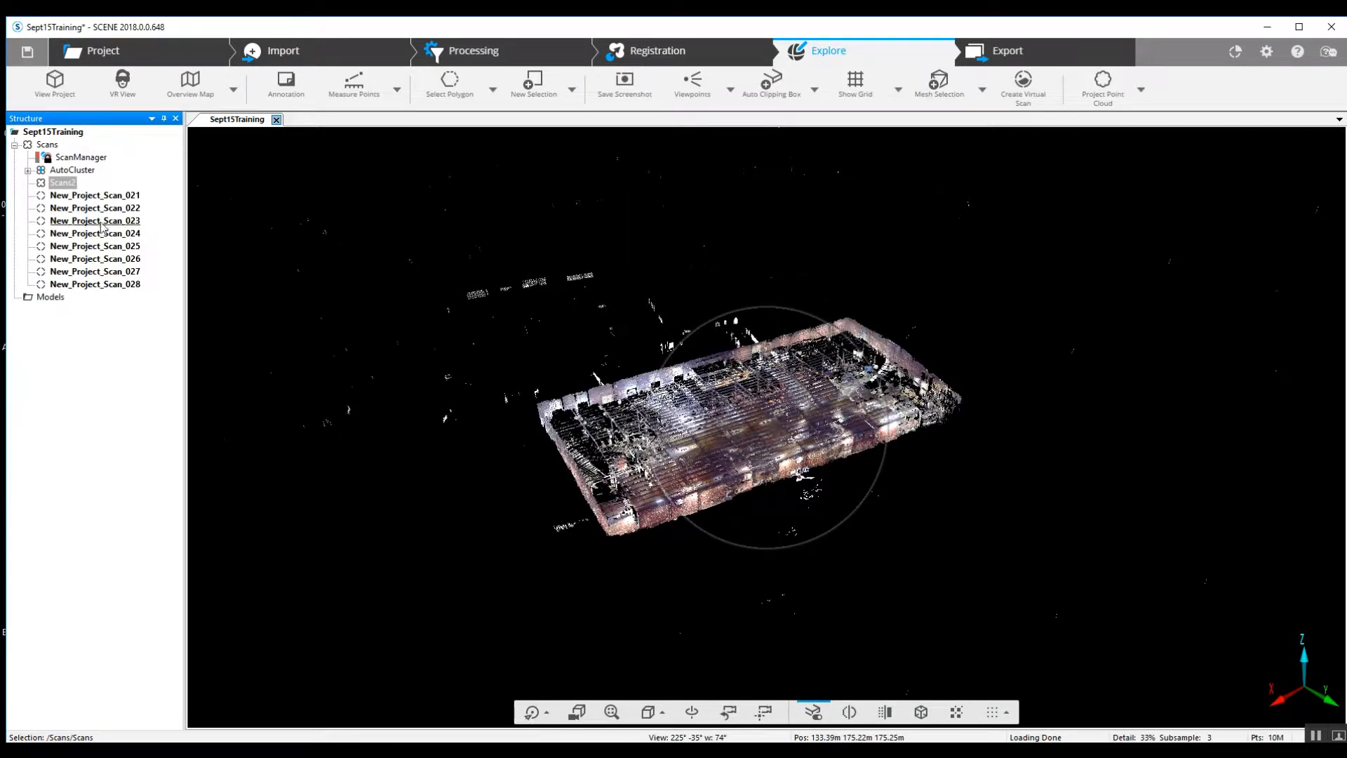
Move New_Project_Scan_021 through New_Project_Scan_028 into the Scans2 cluster and check the contents of AutoCluster and Scans2
left_click(110, 198)
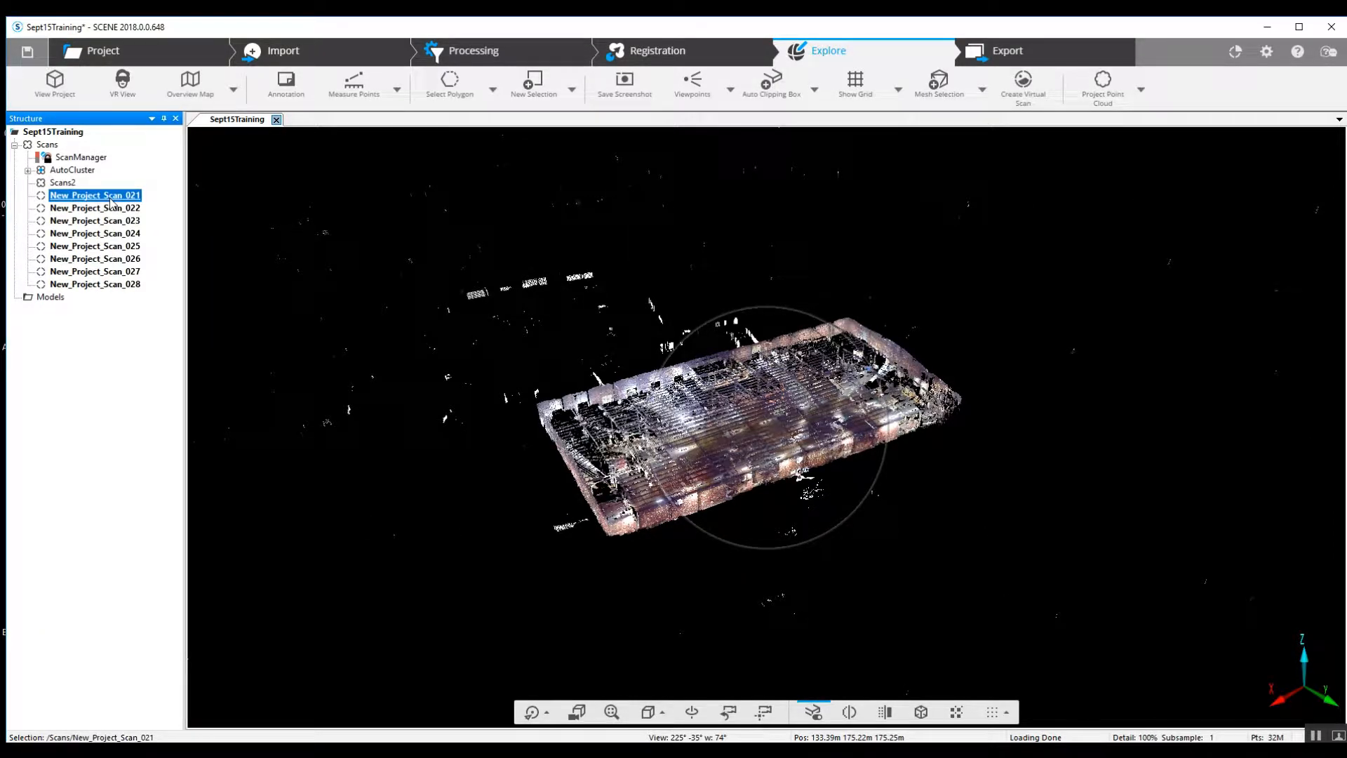
left_click(127, 285, "shift")
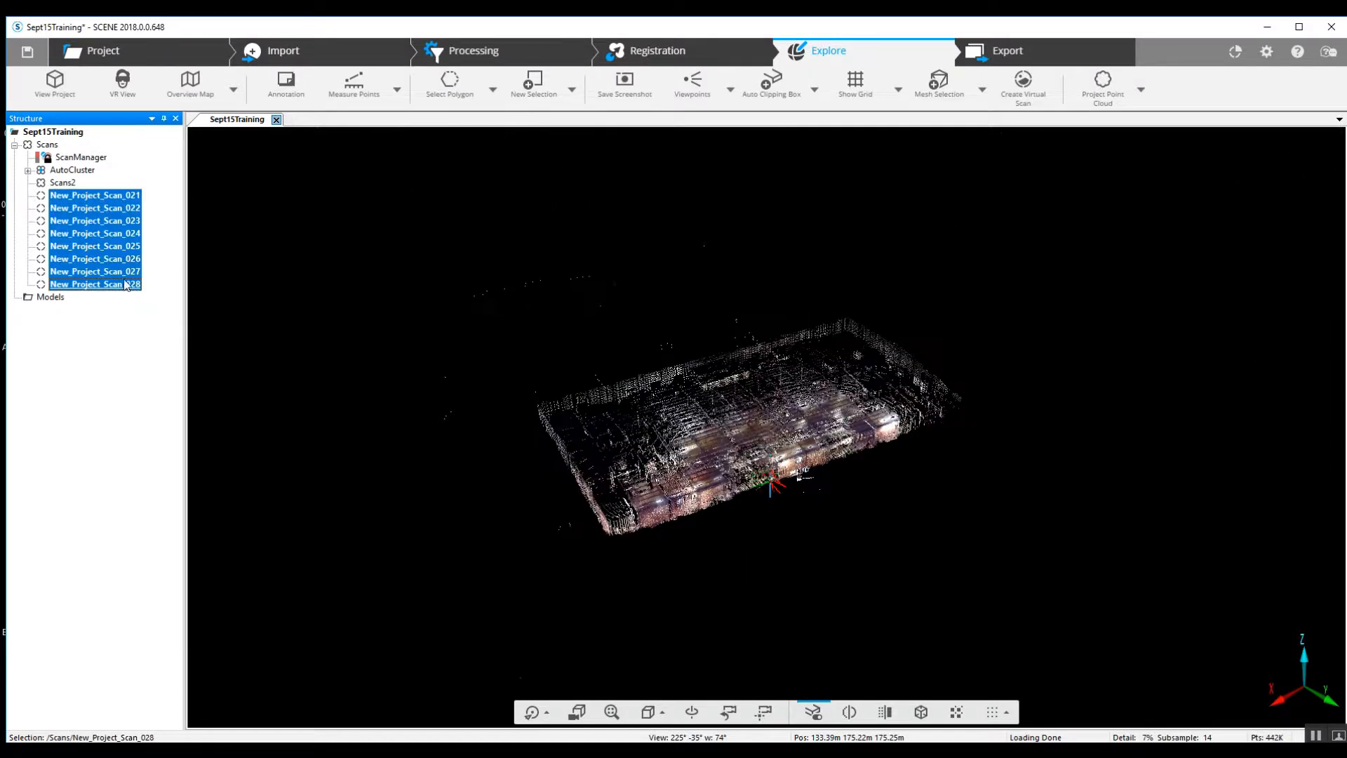
left_click_drag(108, 198, 60, 183)
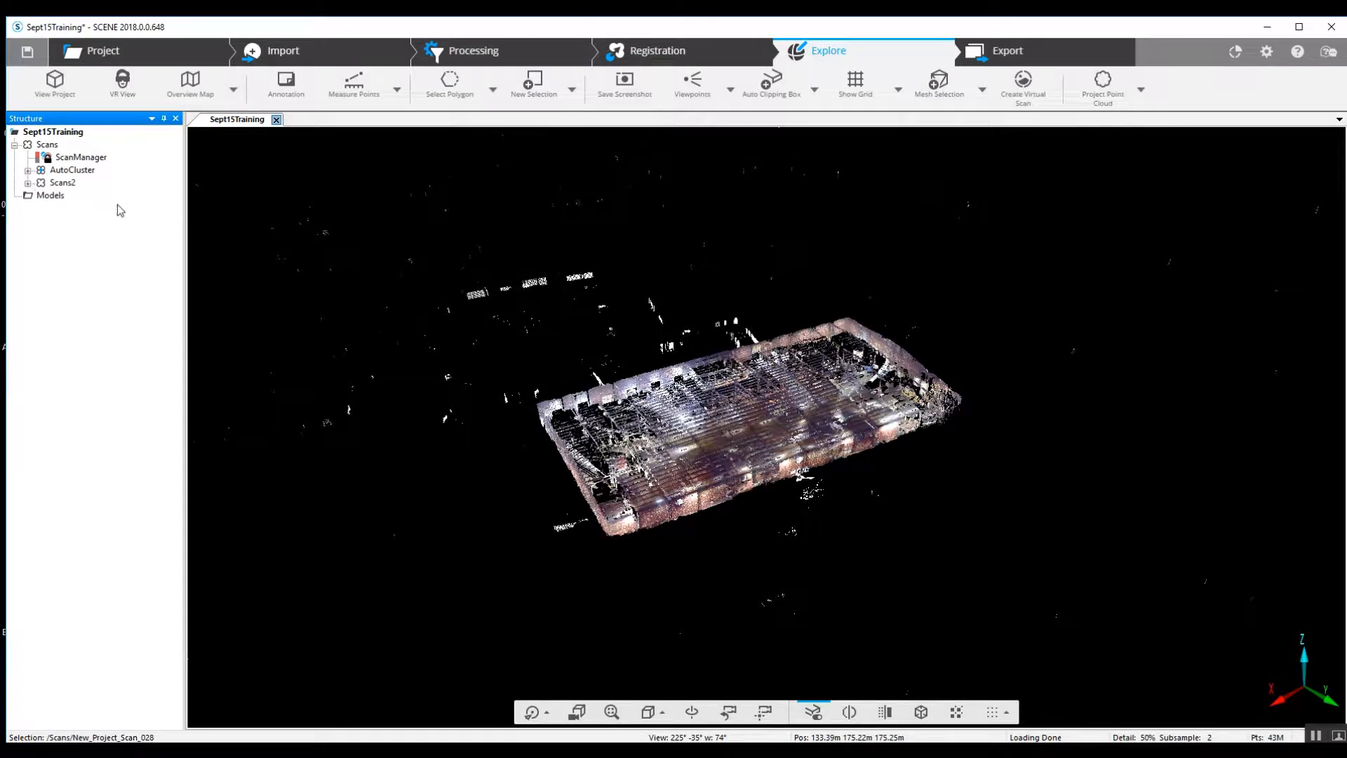
left_click(28, 169)
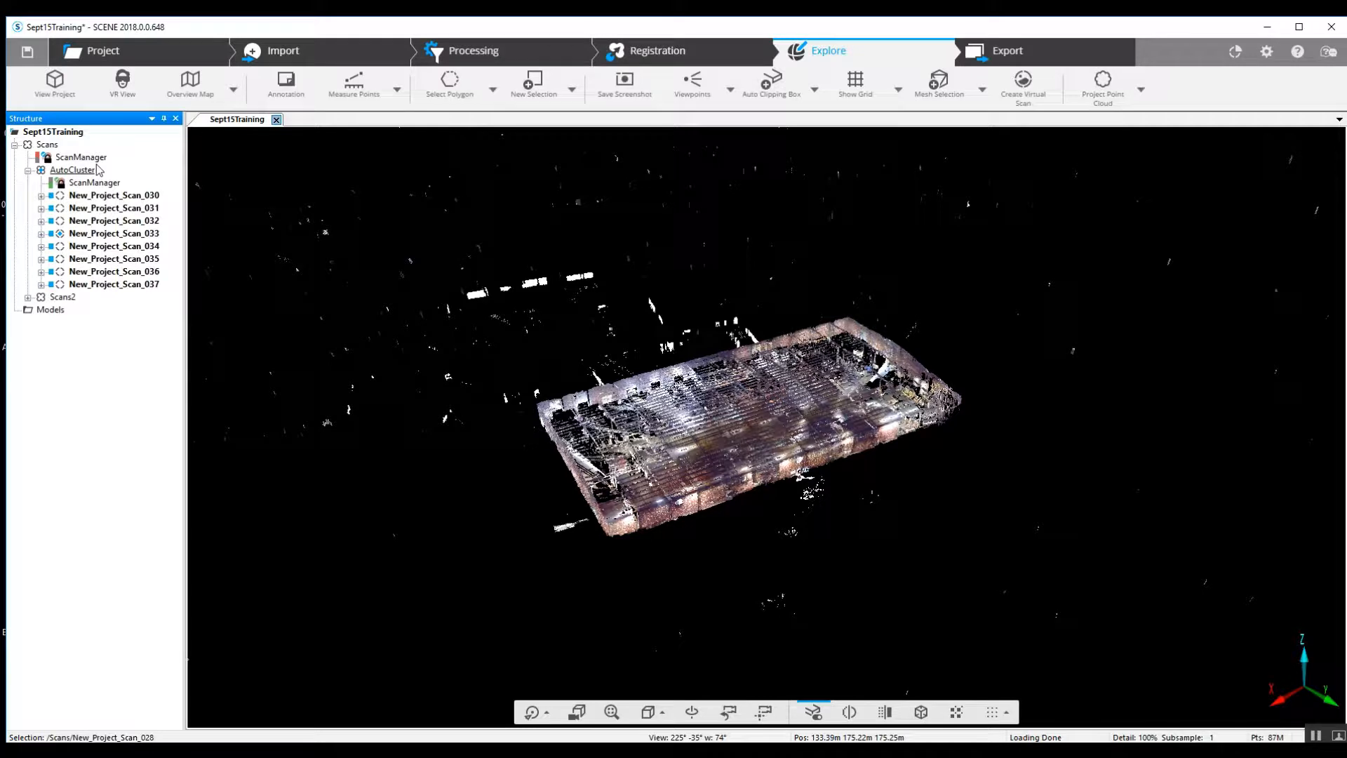
left_click(27, 170)
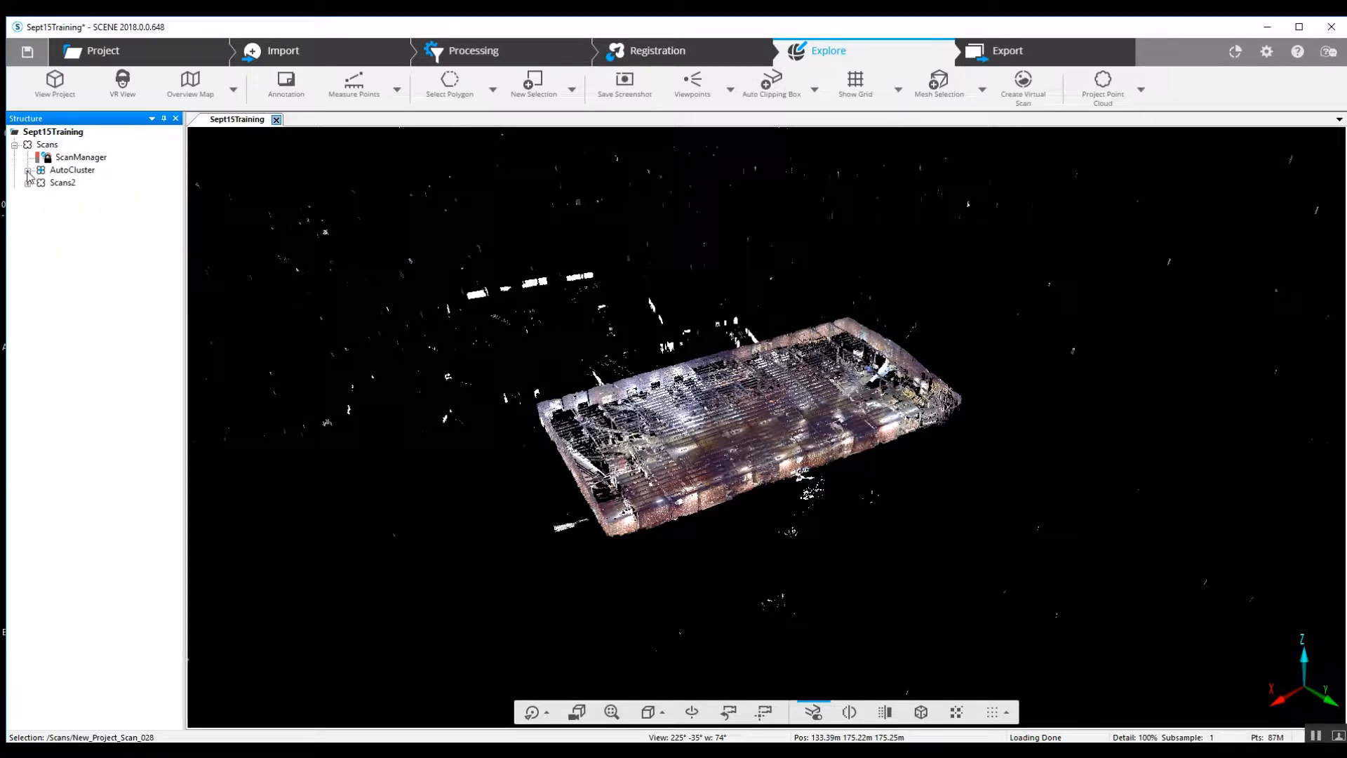
left_click(27, 183)
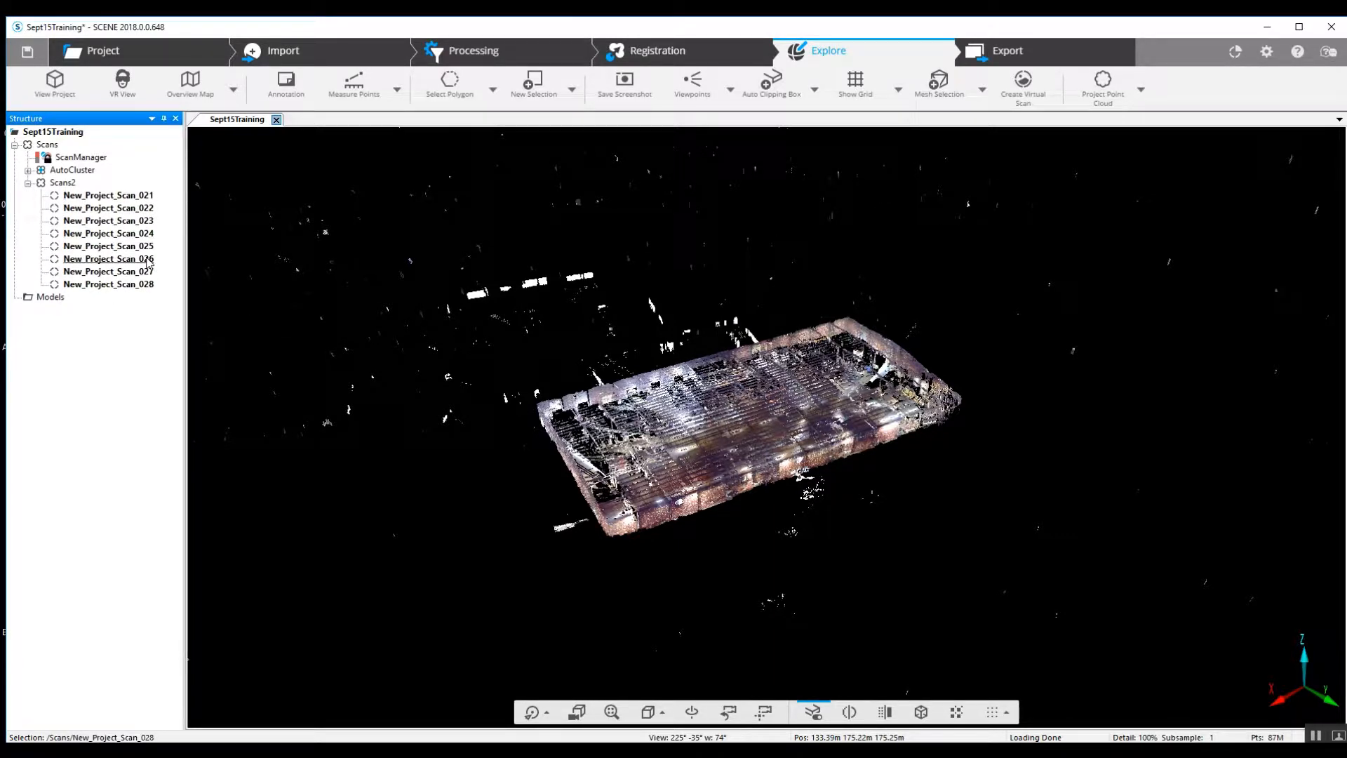
left_click(61, 183)
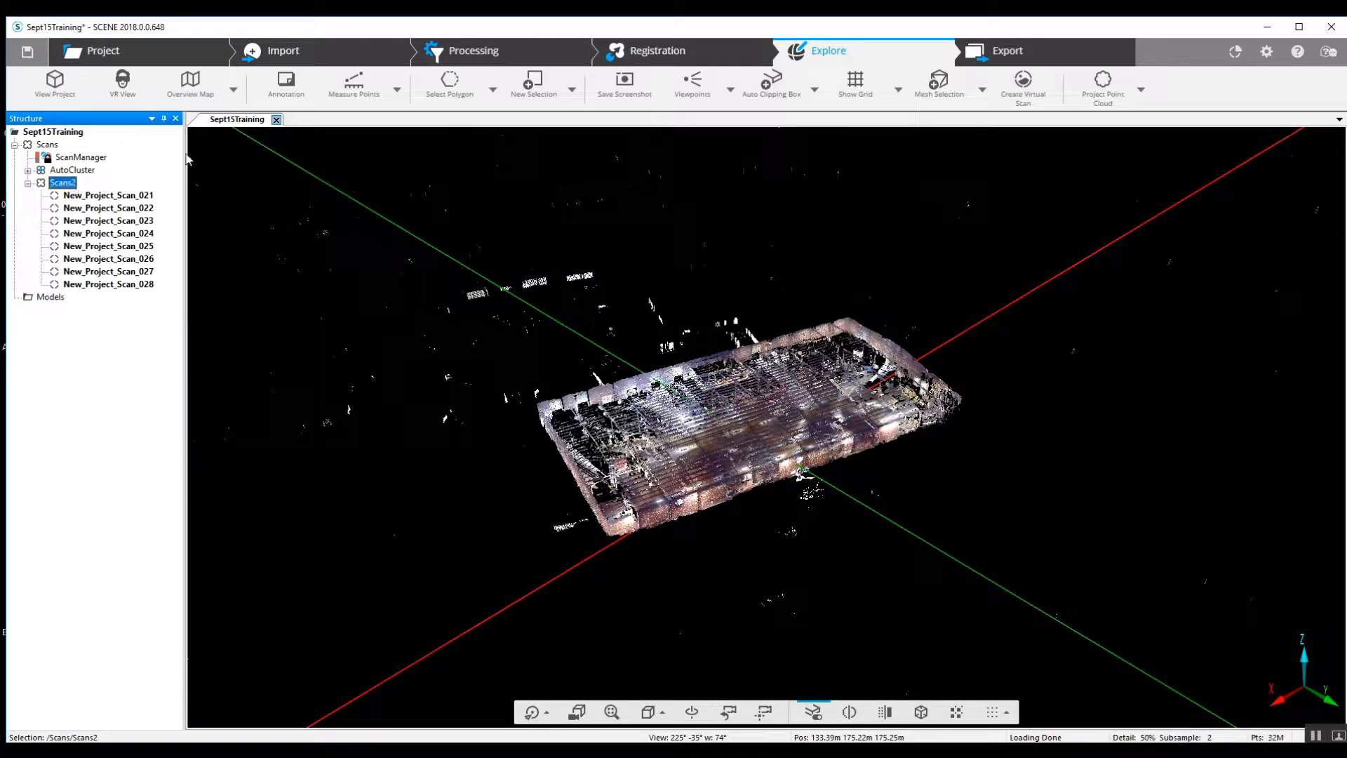
left_click(28, 183)
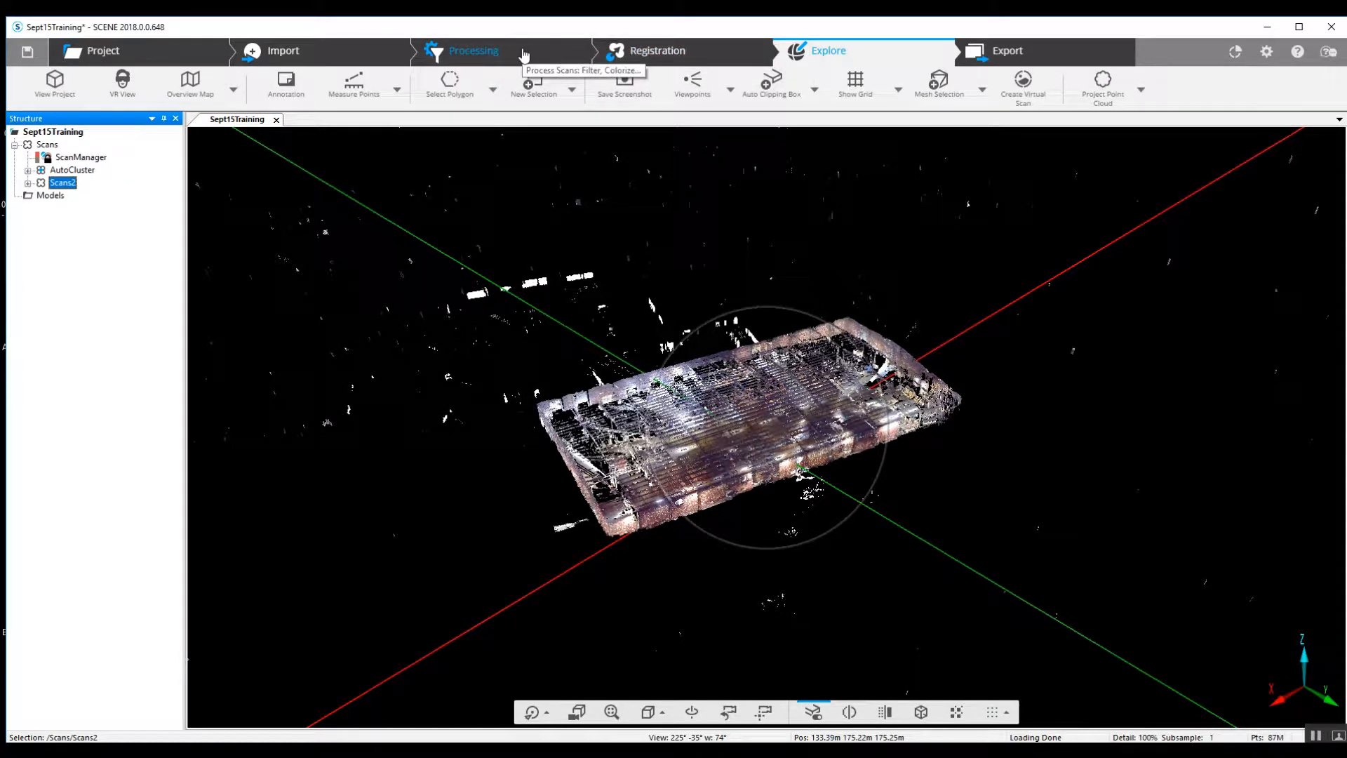
Run automatic registration on the Scans2 cluster with the Top View and Cloud to Cloud method
left_click(640, 54)
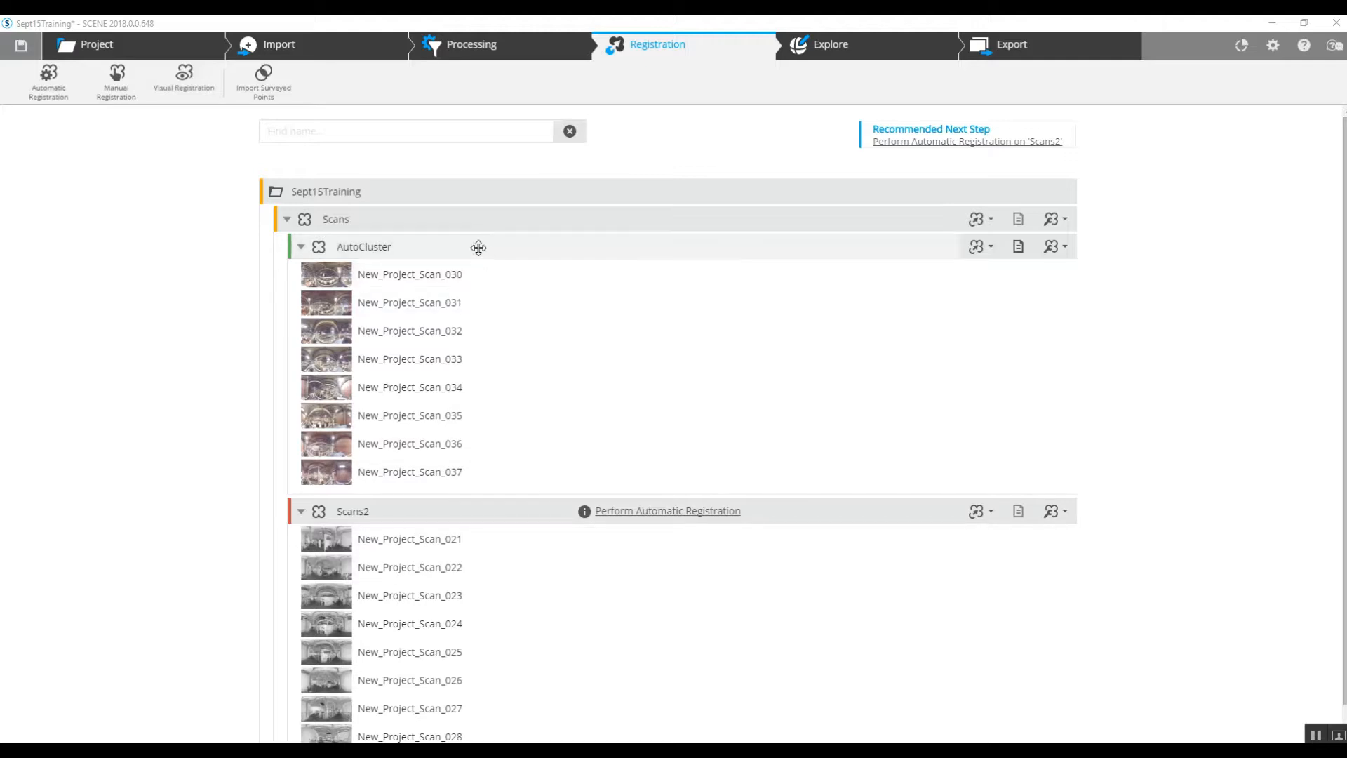
scroll(551, 485, "down", 1)
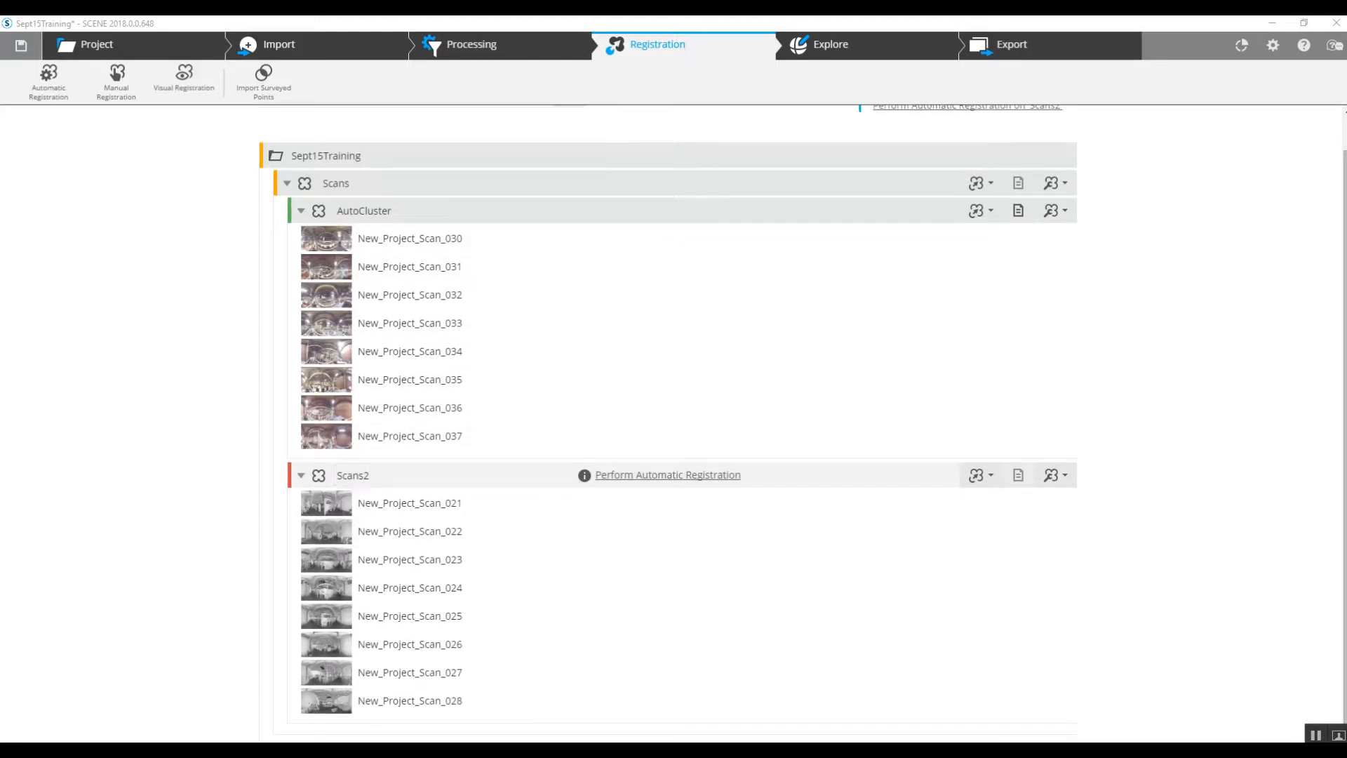
left_click(687, 480)
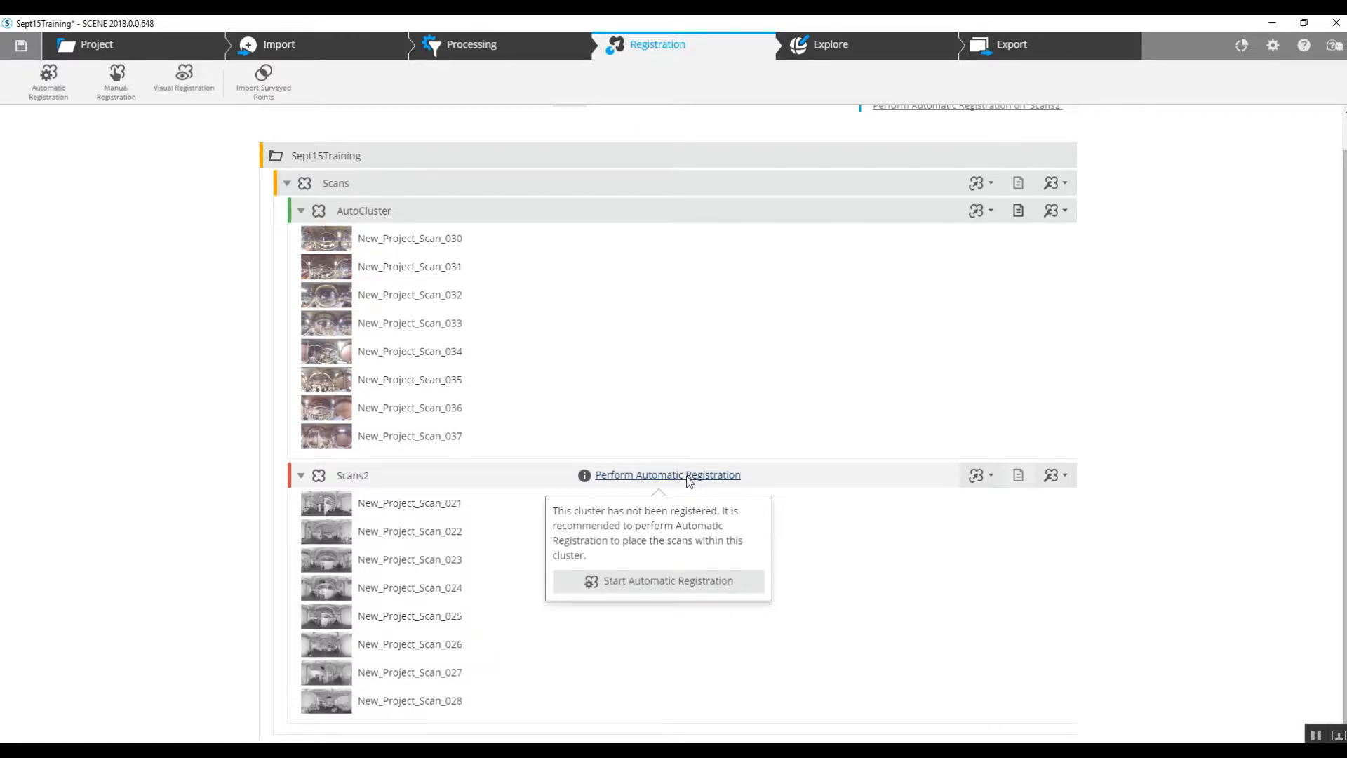
left_click(658, 582)
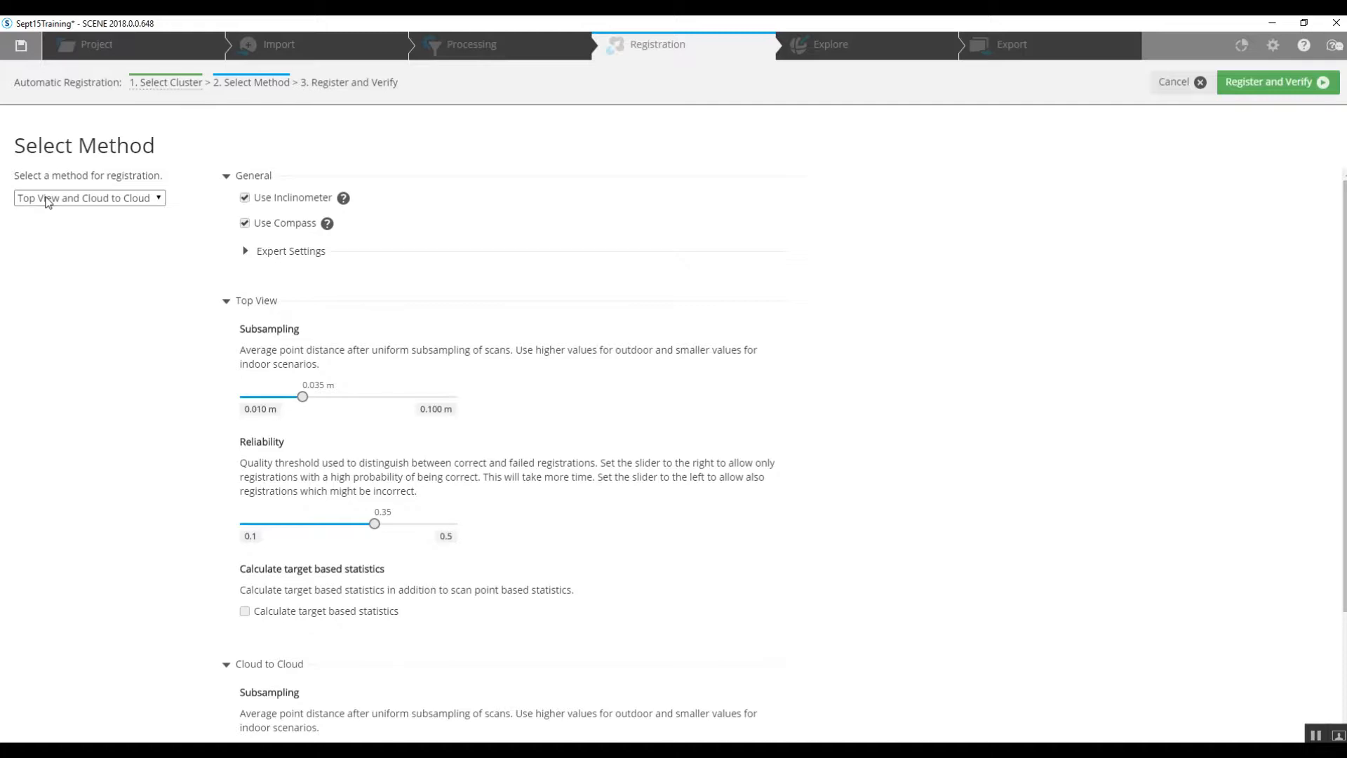
scroll(393, 294, "down", 2)
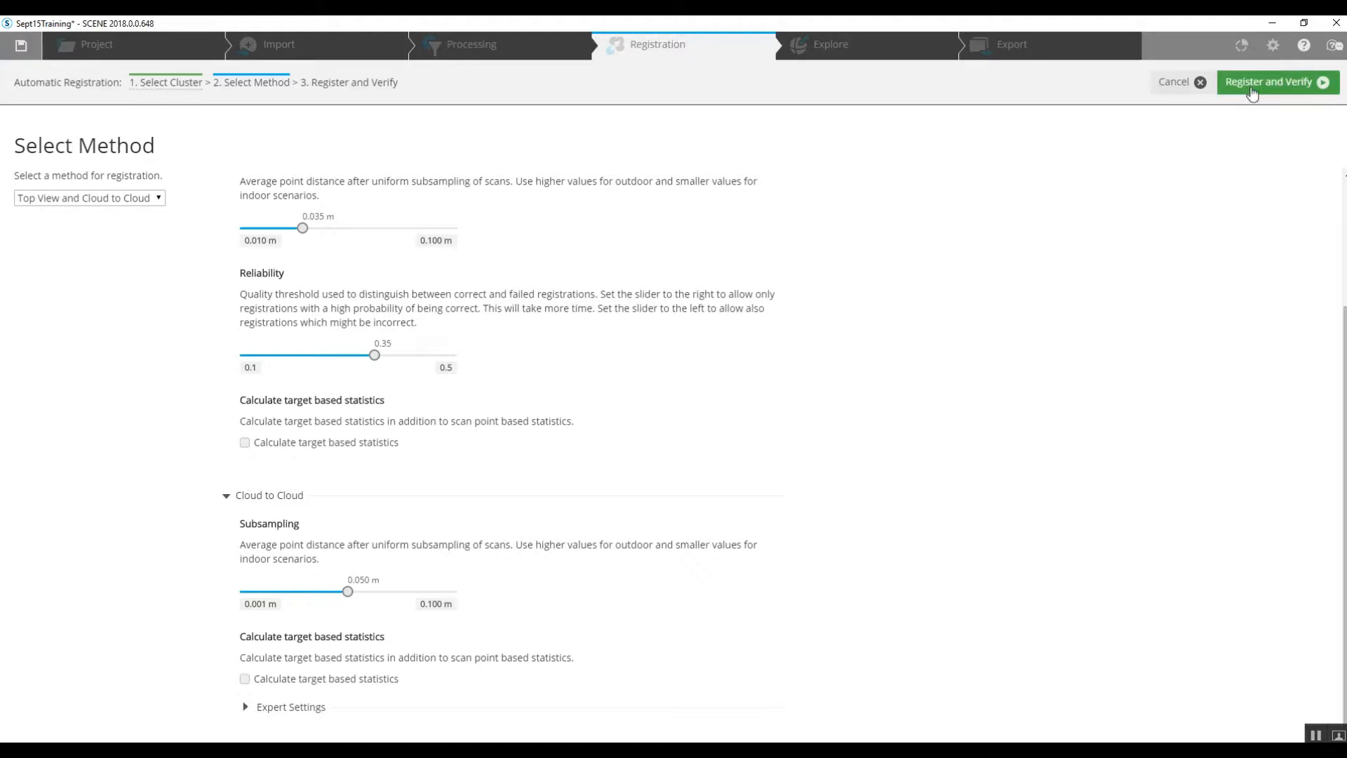
left_click(1252, 83)
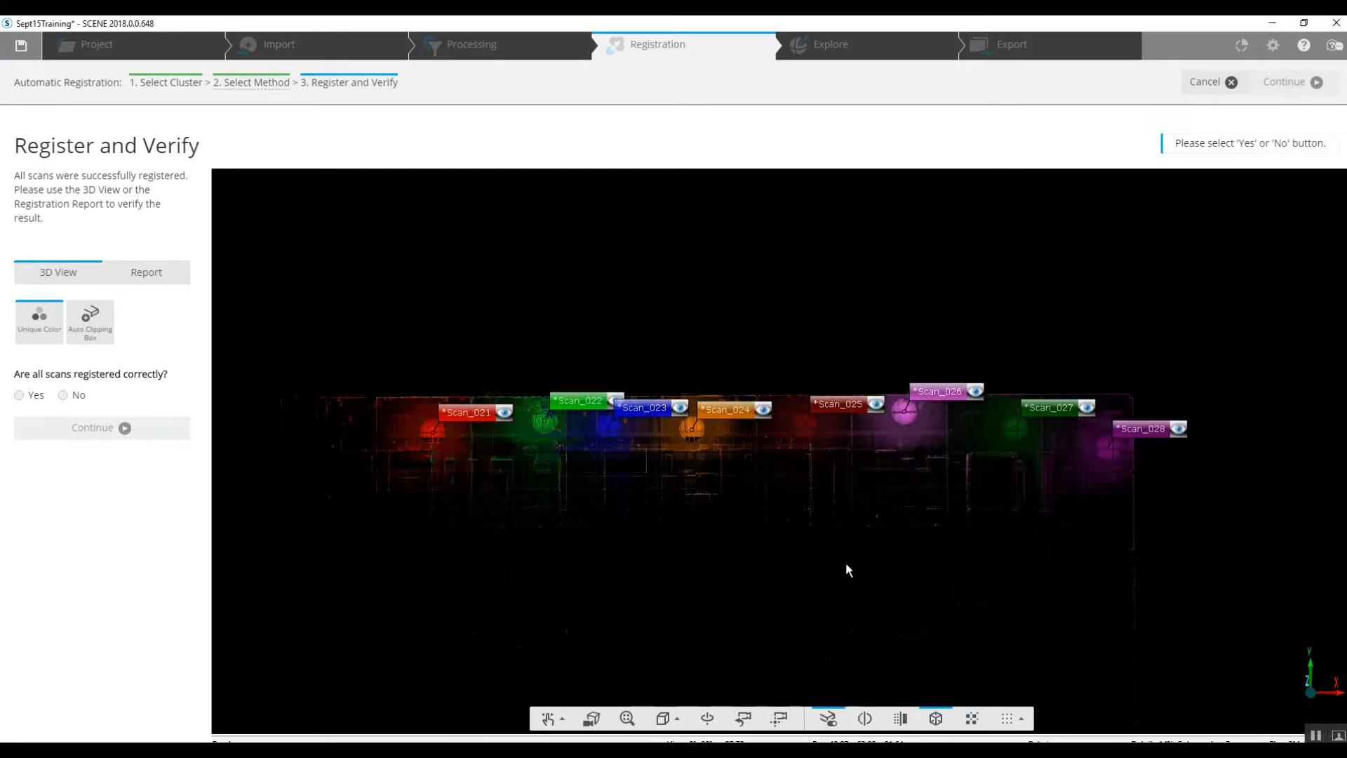
Verify that all Scans2 scans are registered correctly and finish the automatic registration
left_click(32, 396)
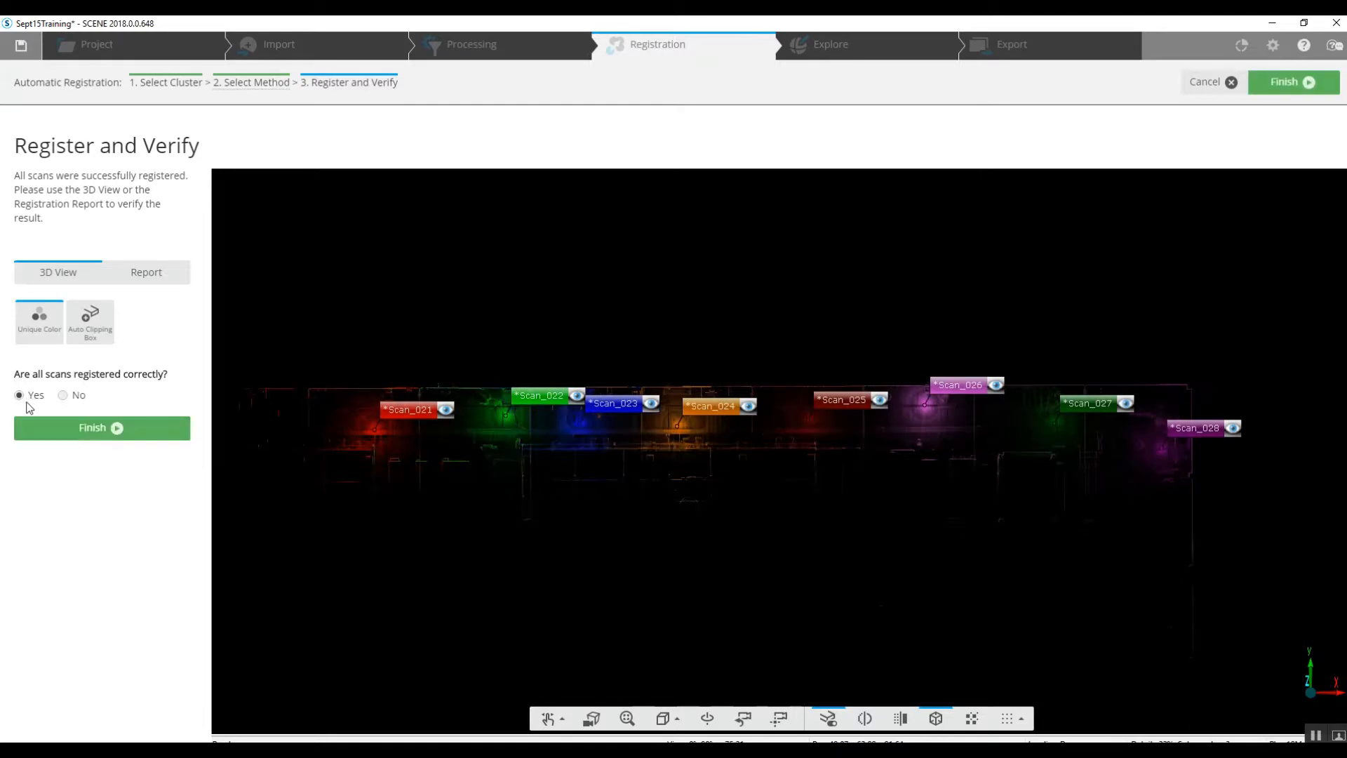
left_click(33, 429)
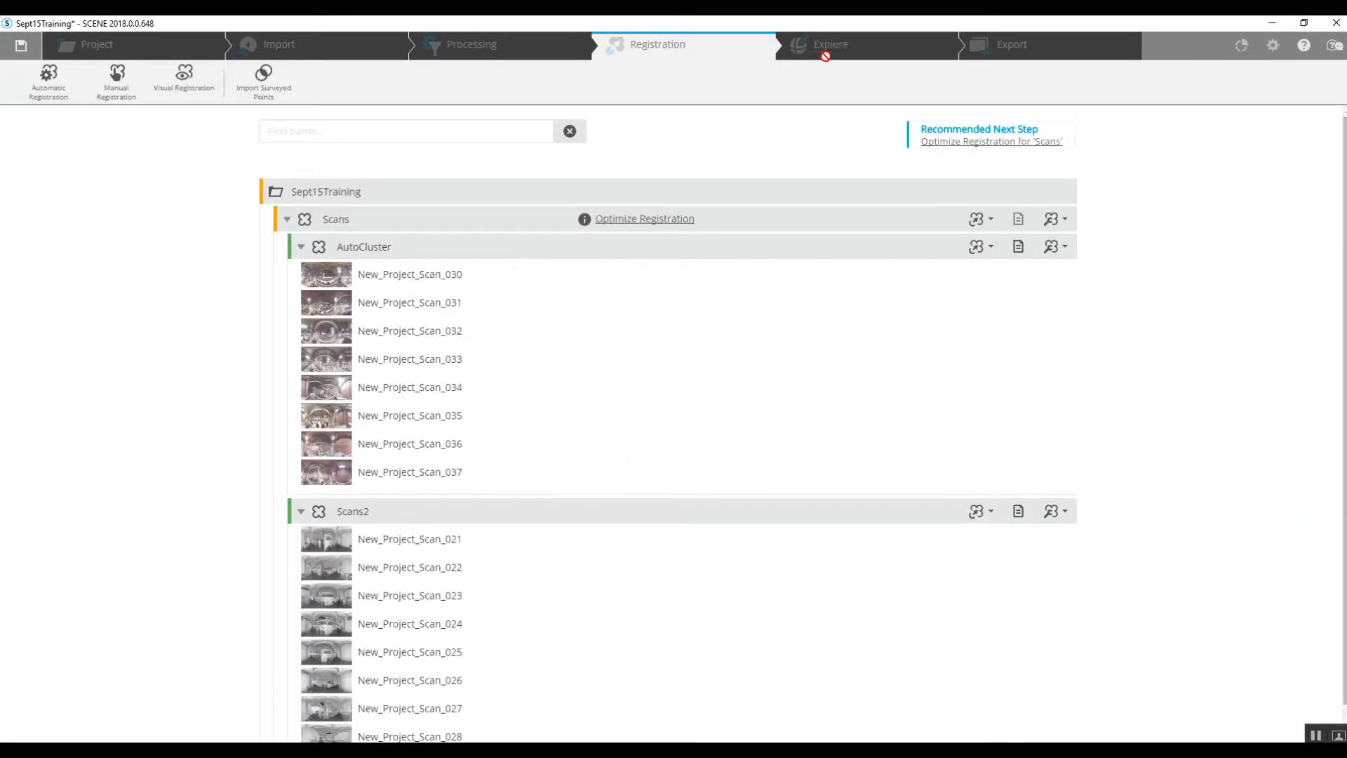
scroll(317, 530, "down", 1)
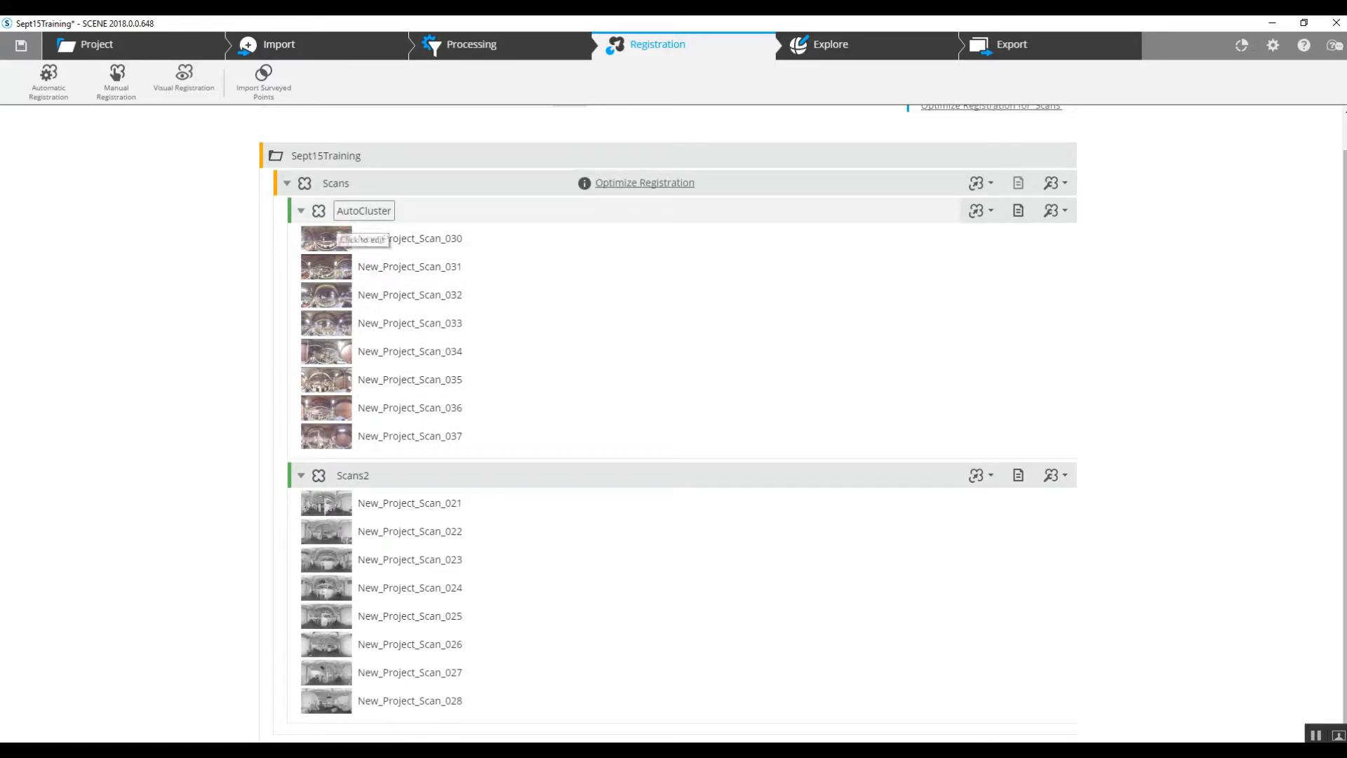
Return to exploring the project, close the Sept15Training 3D view, and expand the AutoCluster and Scans2 clusters in the structure
left_click(867, 51)
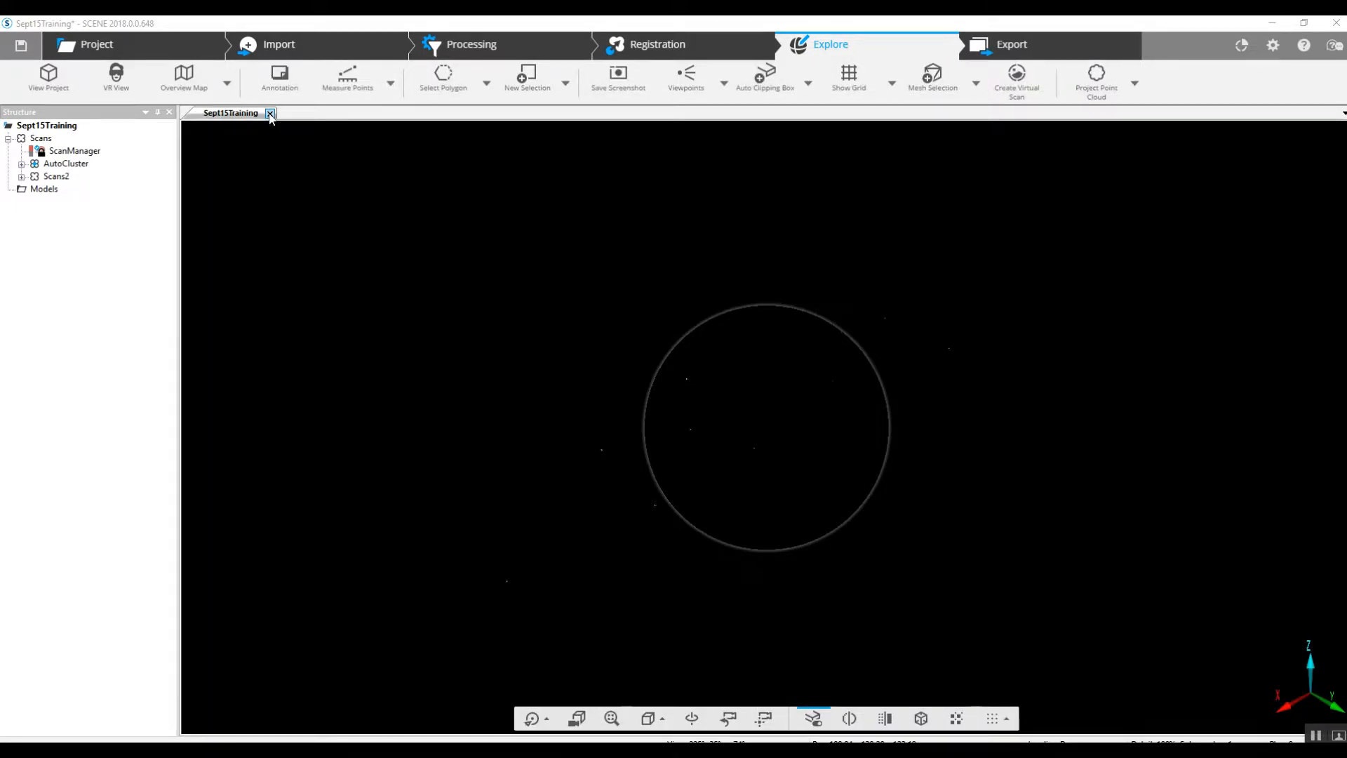
left_click(270, 113)
left_click(21, 163)
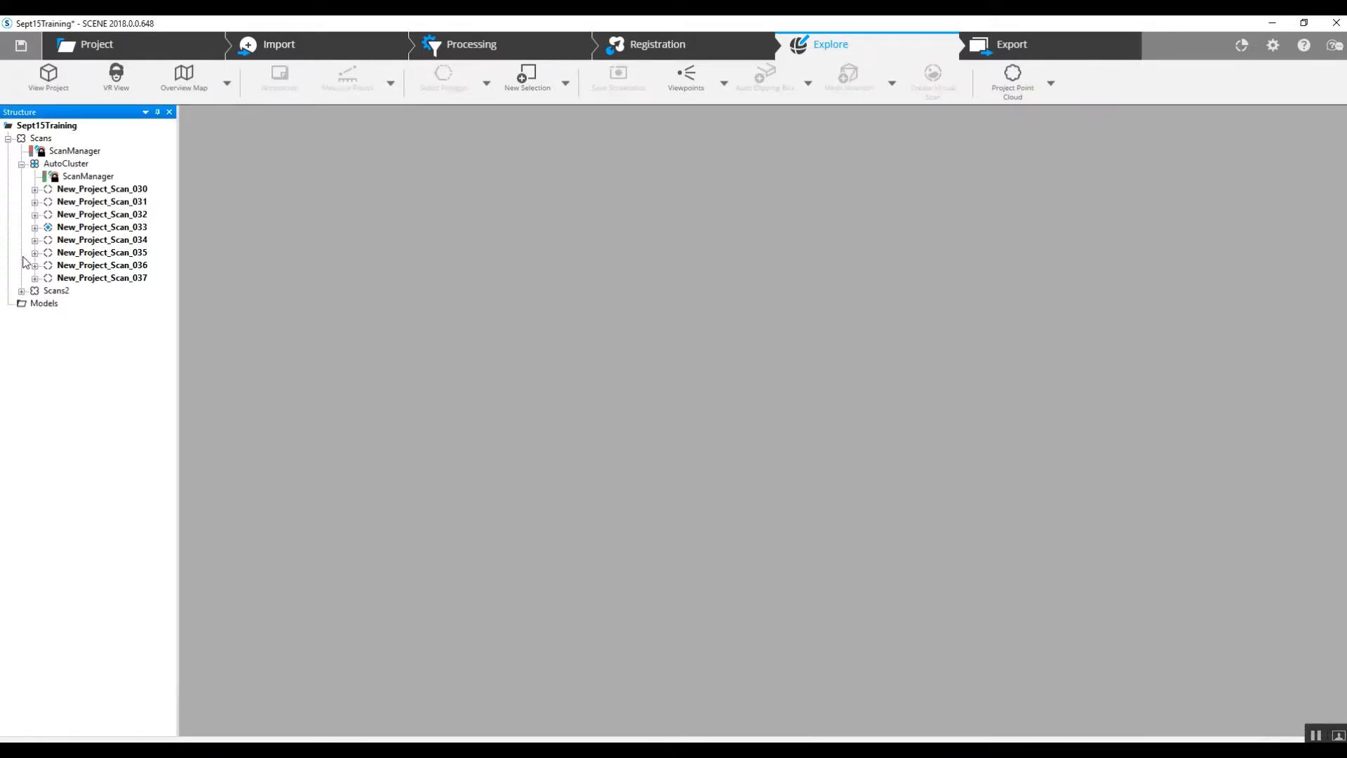
left_click(22, 290)
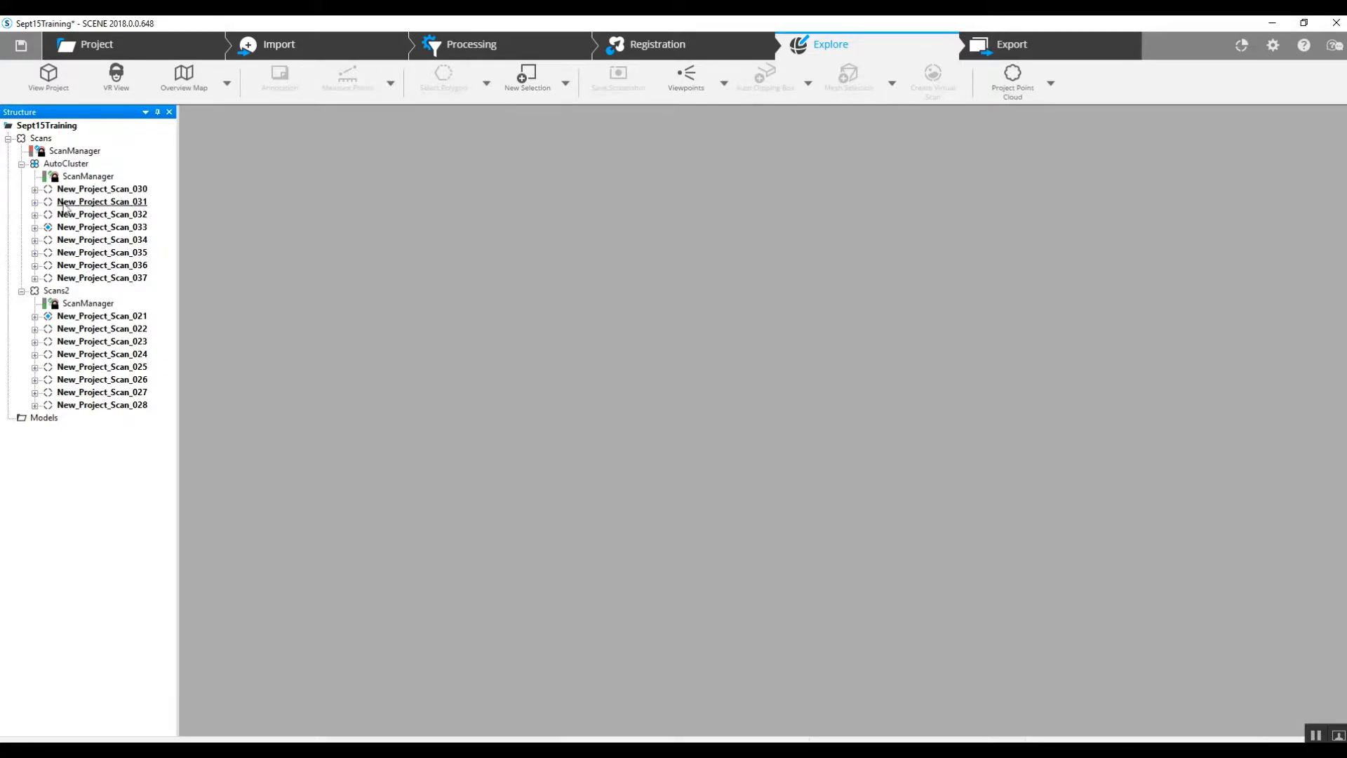
Unlock the ScanManager of the top-level Scans cluster and dismiss the scan placement settings
right_click(65, 153)
left_click(91, 157)
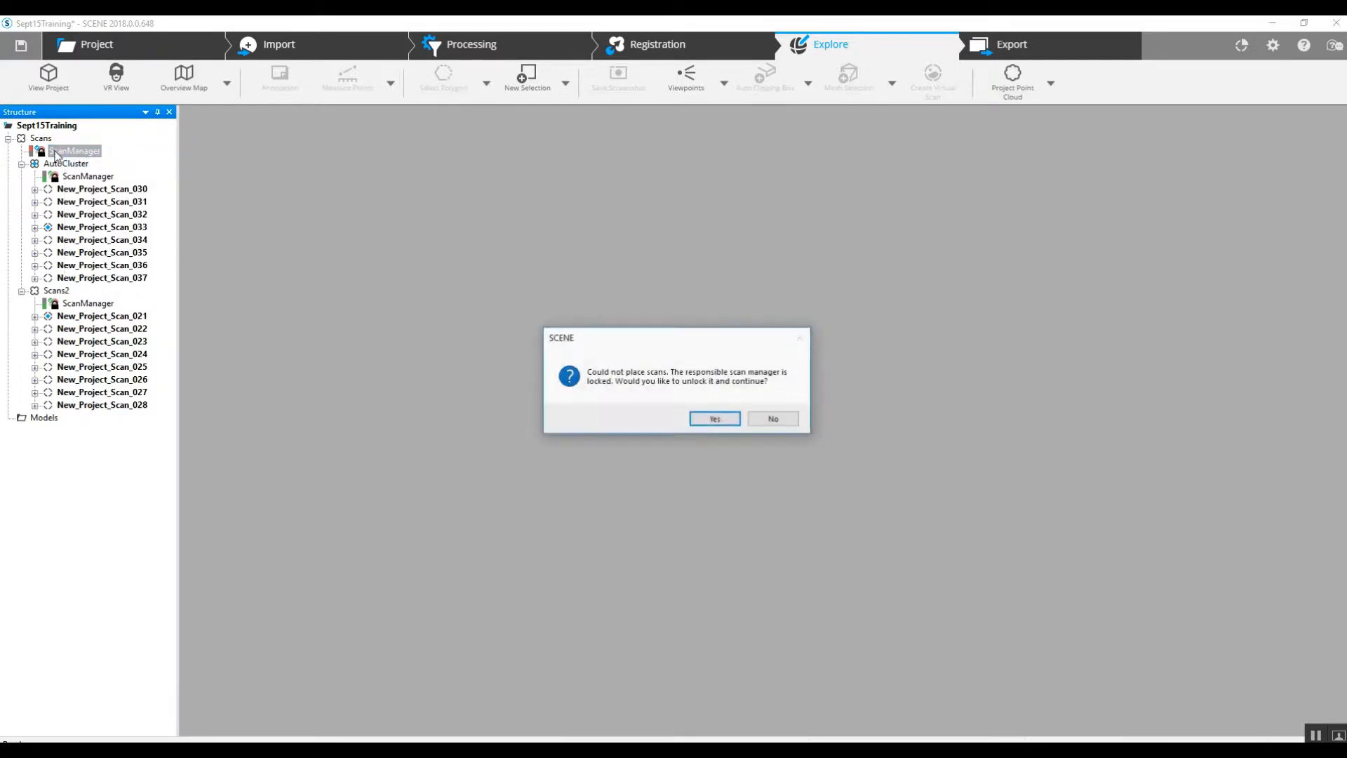
left_click(714, 418)
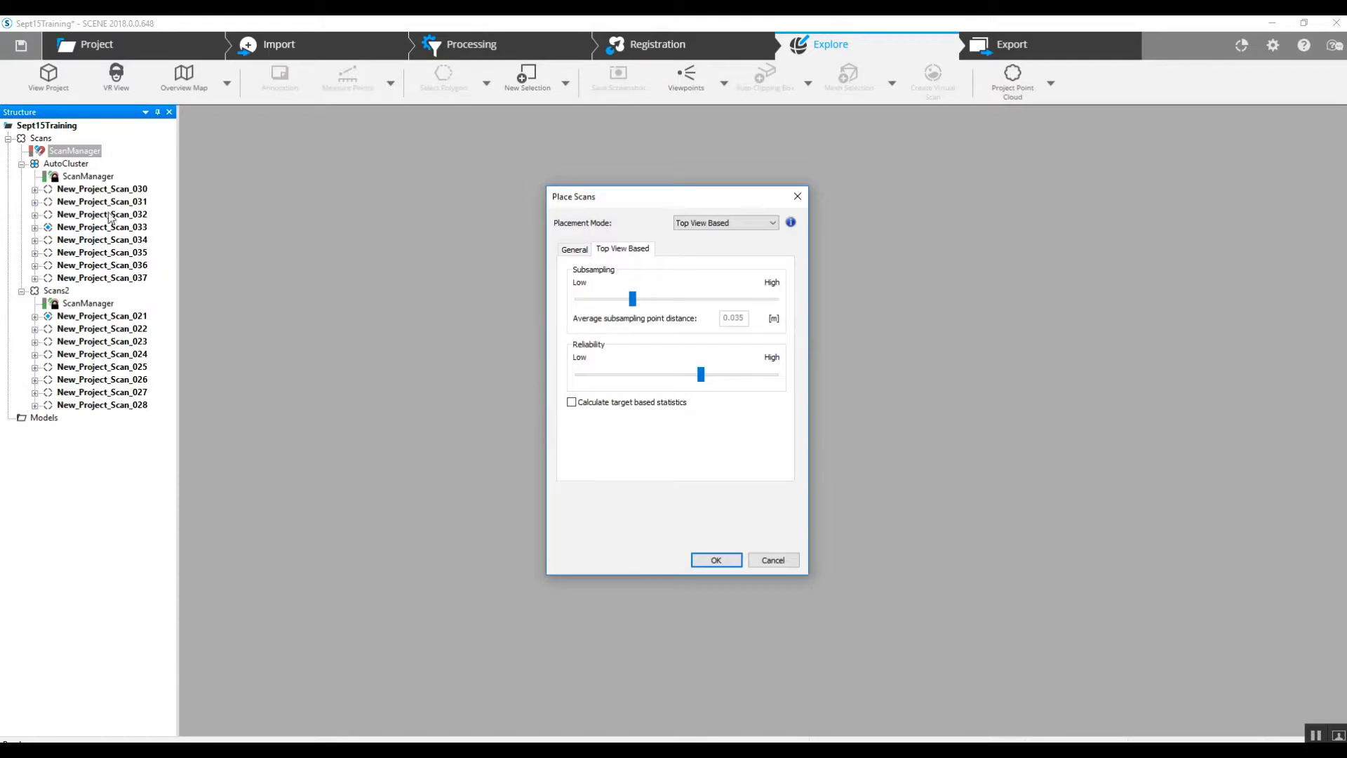
left_click(773, 560)
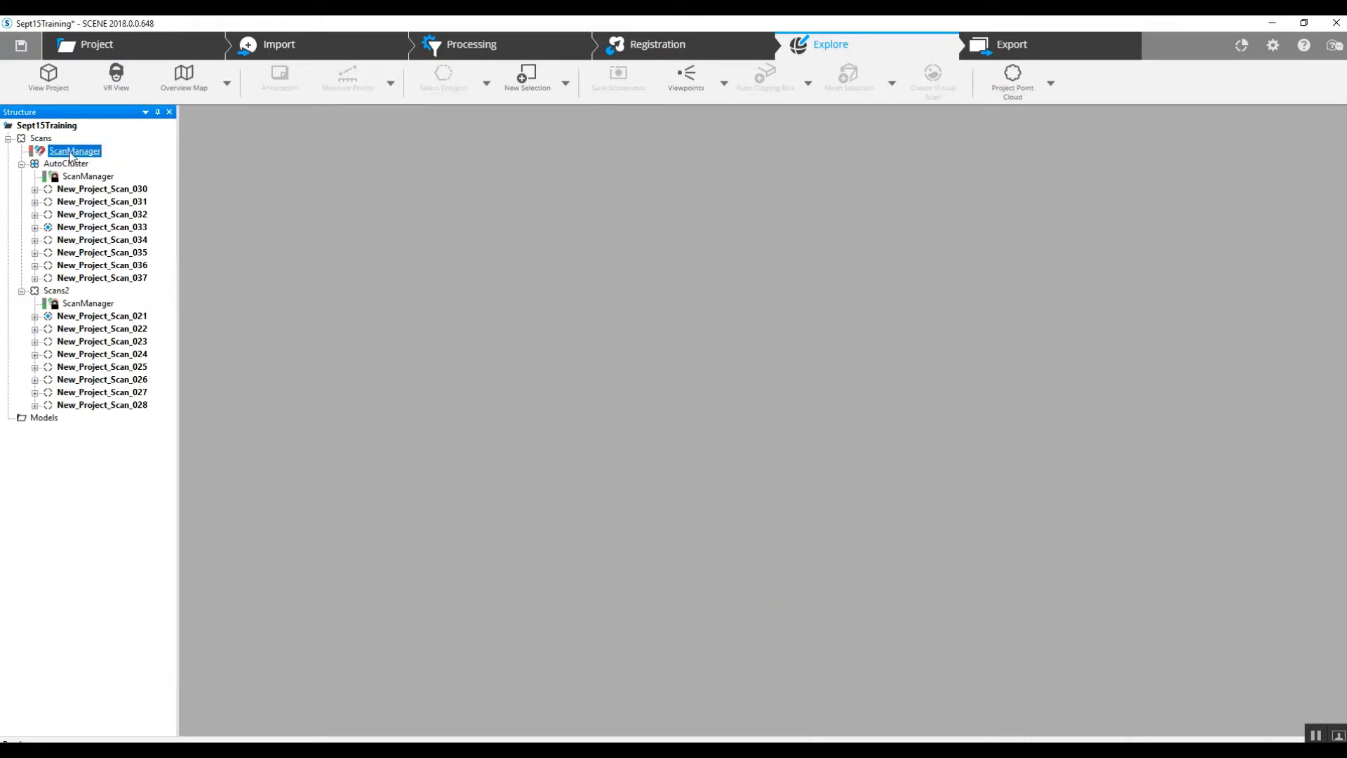
Collapse and reopen the Scans cluster and expand AutoCluster and Scans2 to review their structure
left_click(8, 138)
left_click(7, 138)
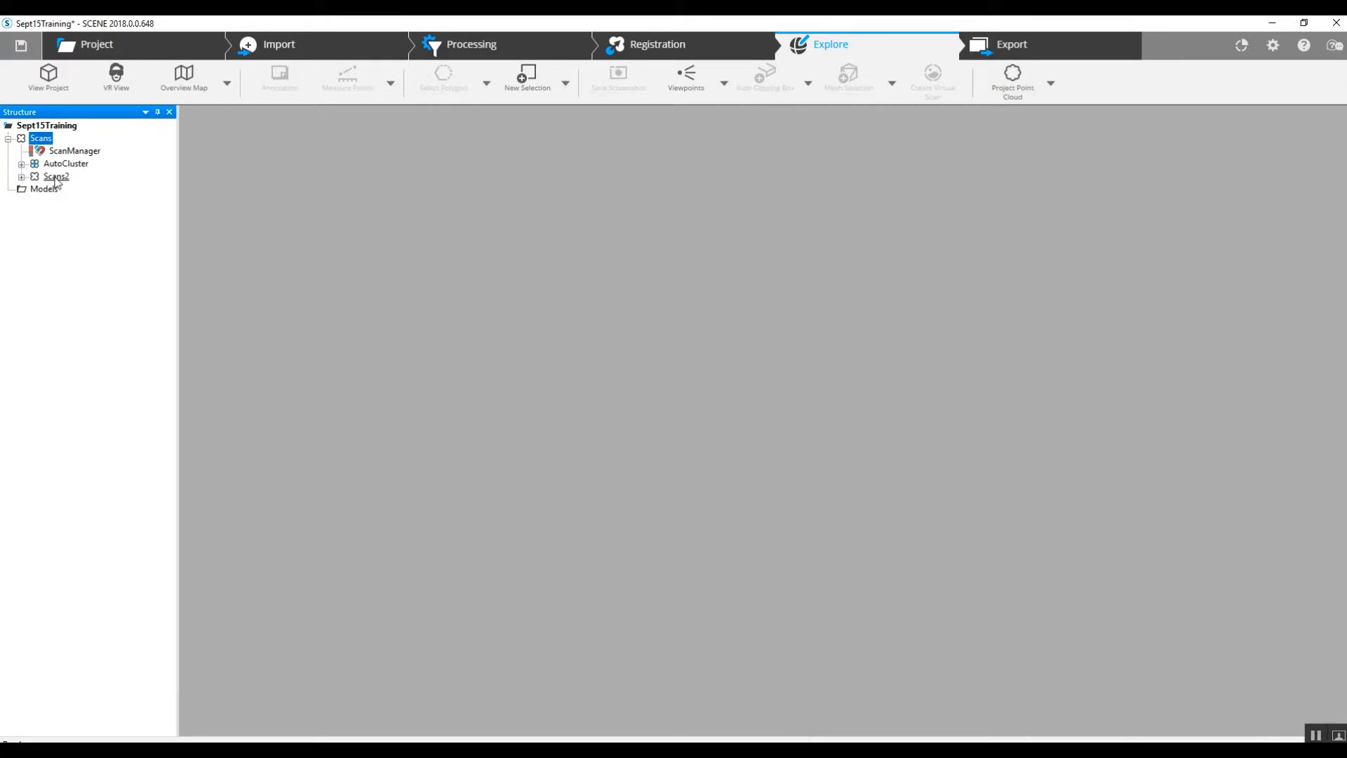
left_click(22, 164)
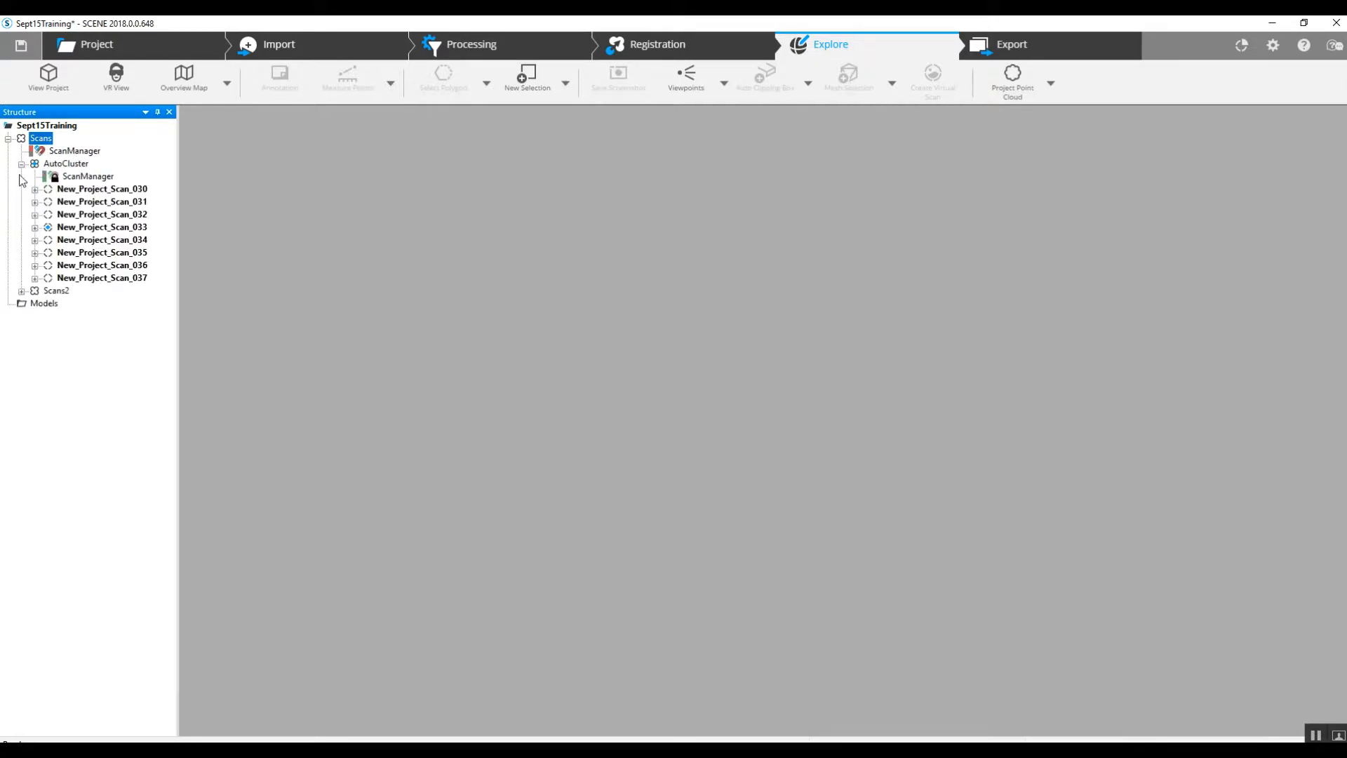
left_click(22, 291)
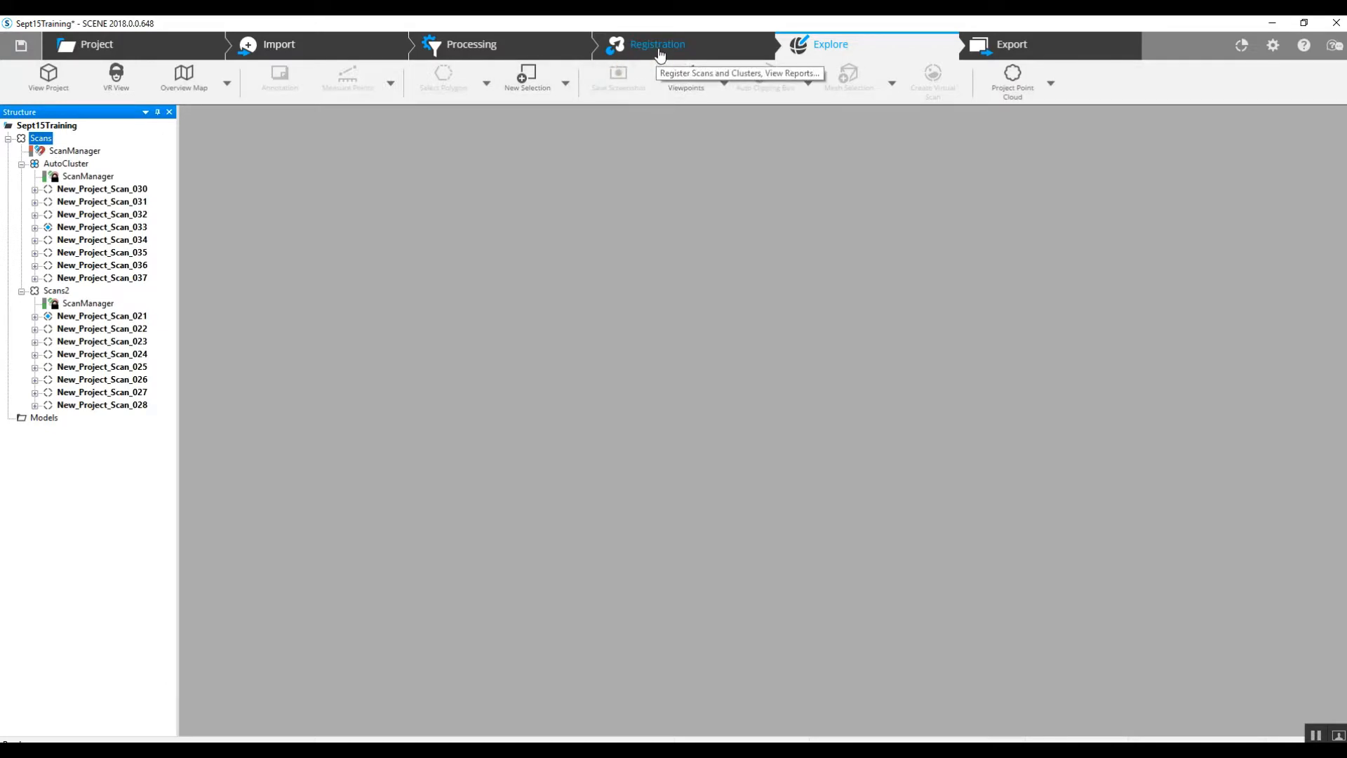
Open the Correspondence View of the top-level Scans cluster and load all its scans with a 22 million point limit
right_click(41, 141)
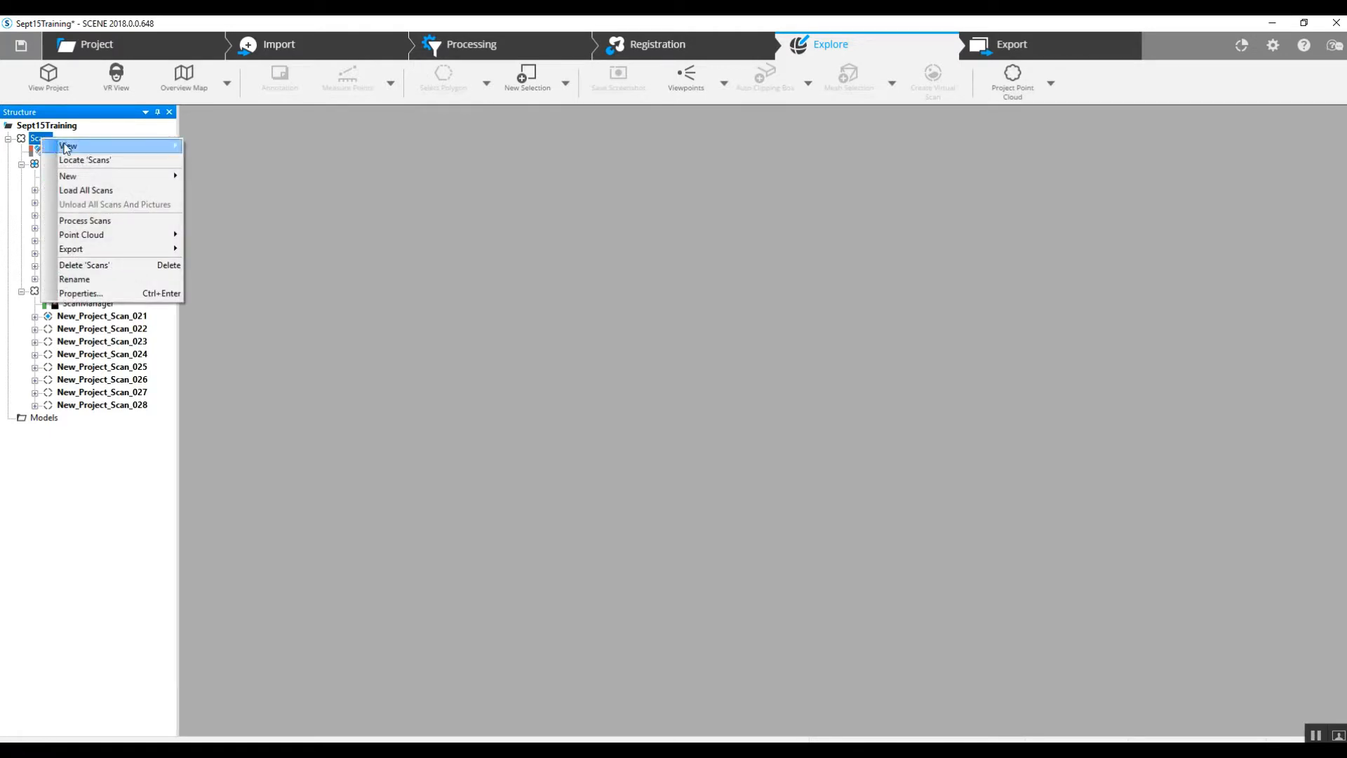
mouse_move(67, 146)
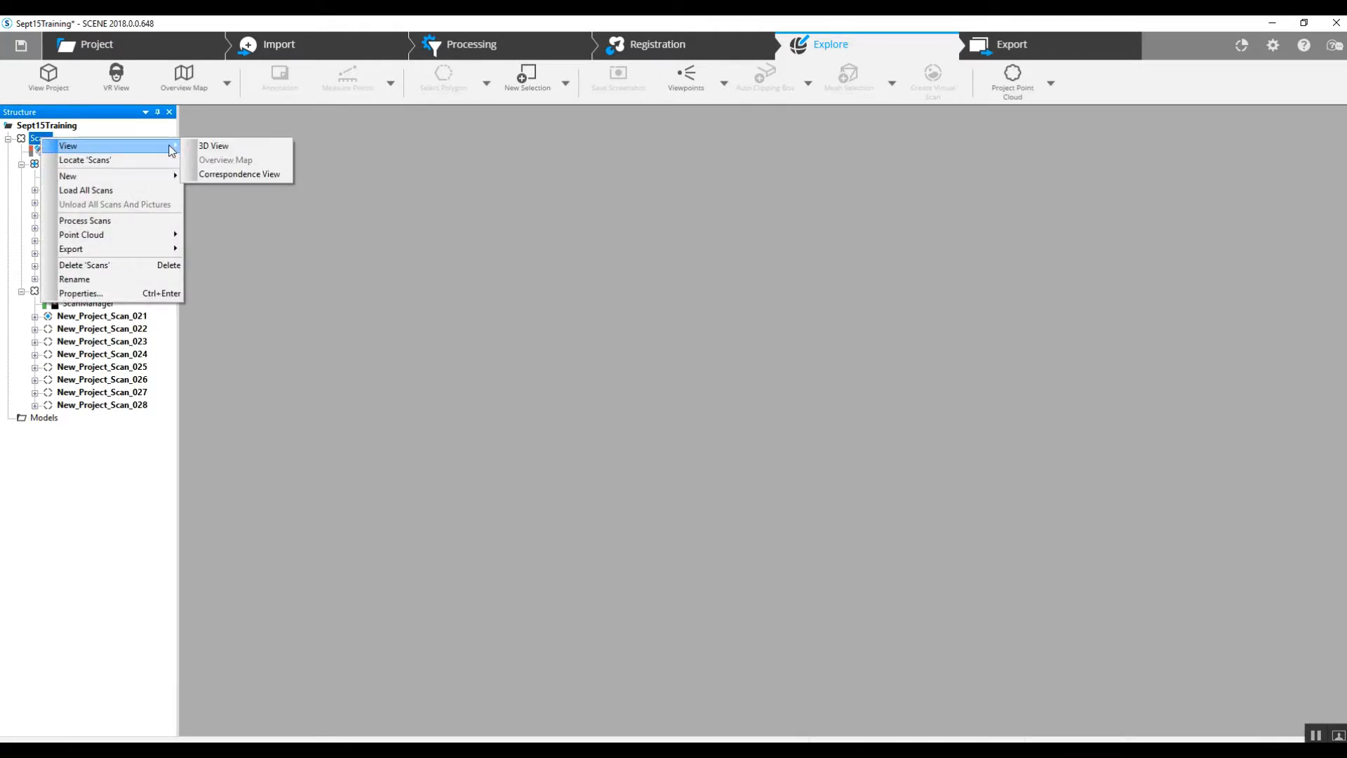
left_click(214, 174)
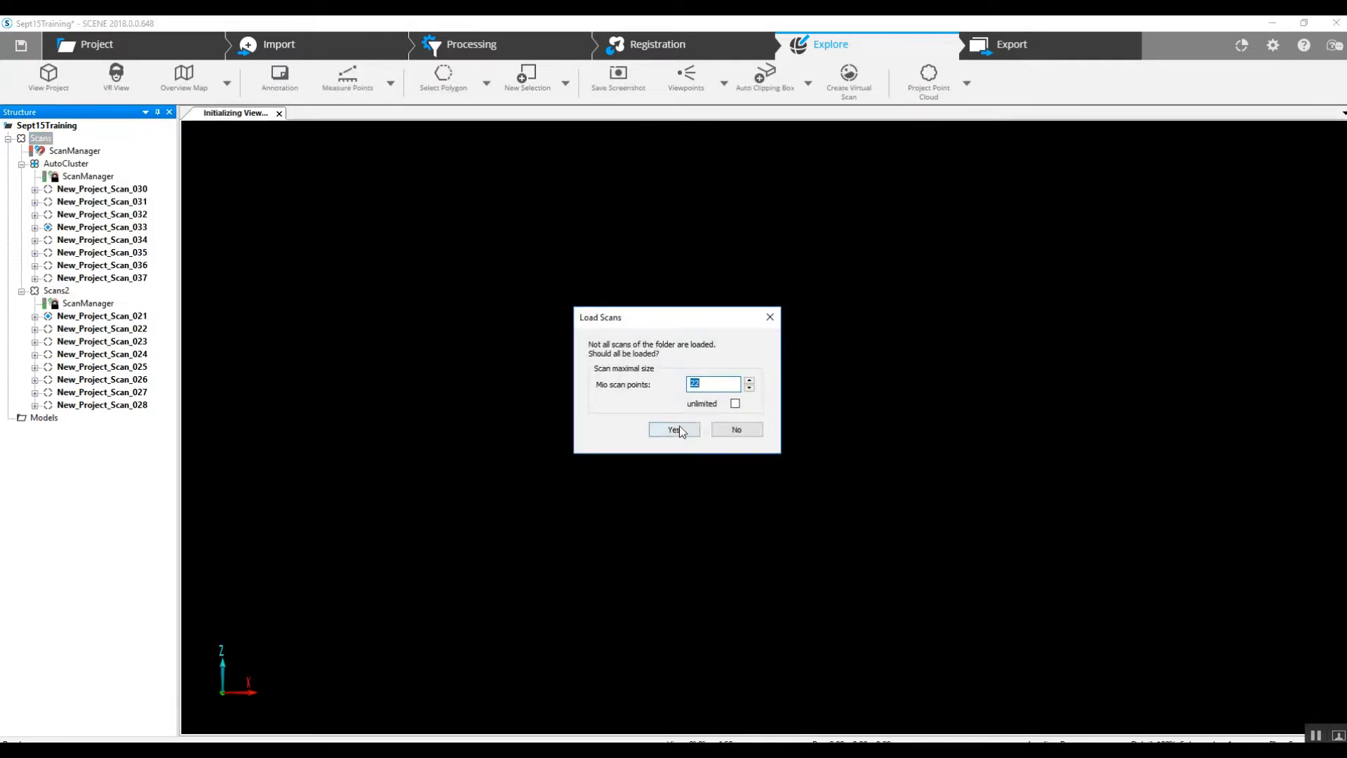
left_click(675, 430)
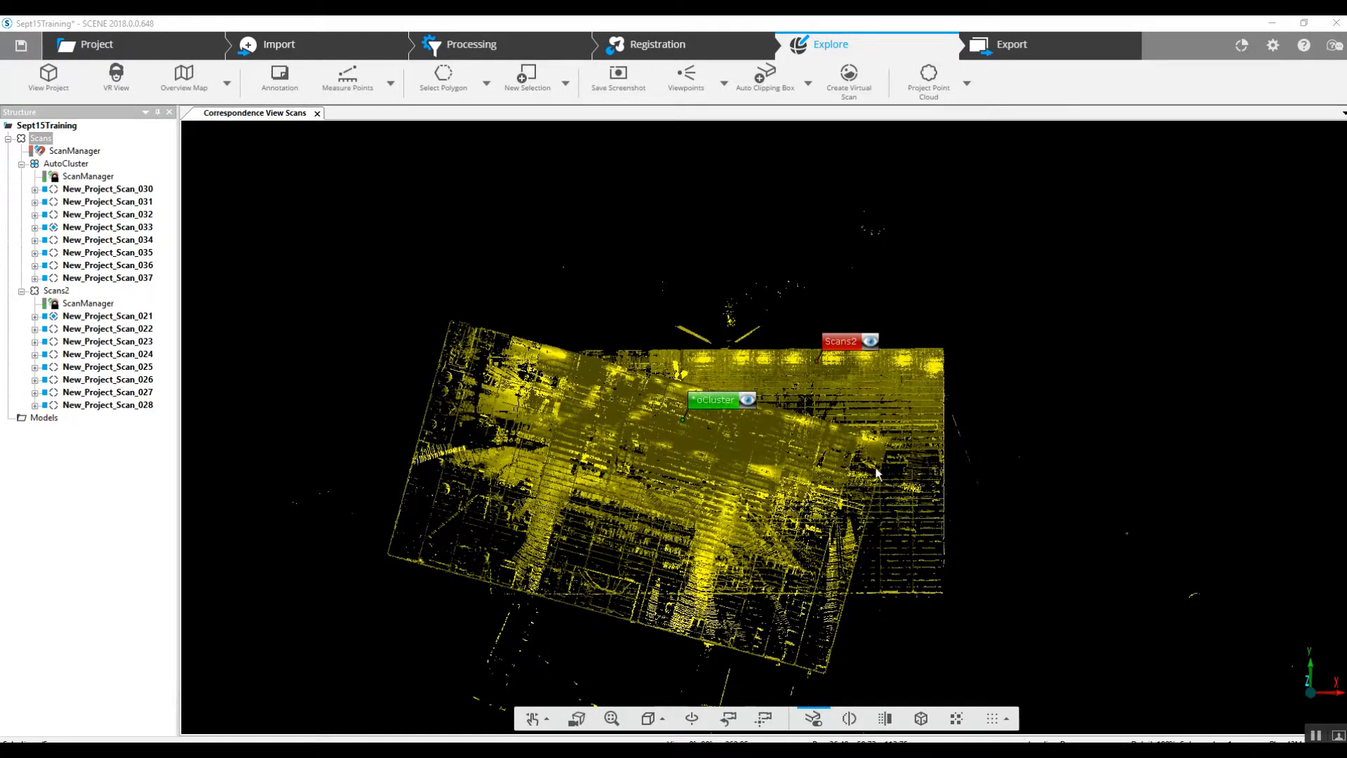
Select the Scans2 cluster in the Correspondence View and move it clear of AutoCluster
left_click(722, 405)
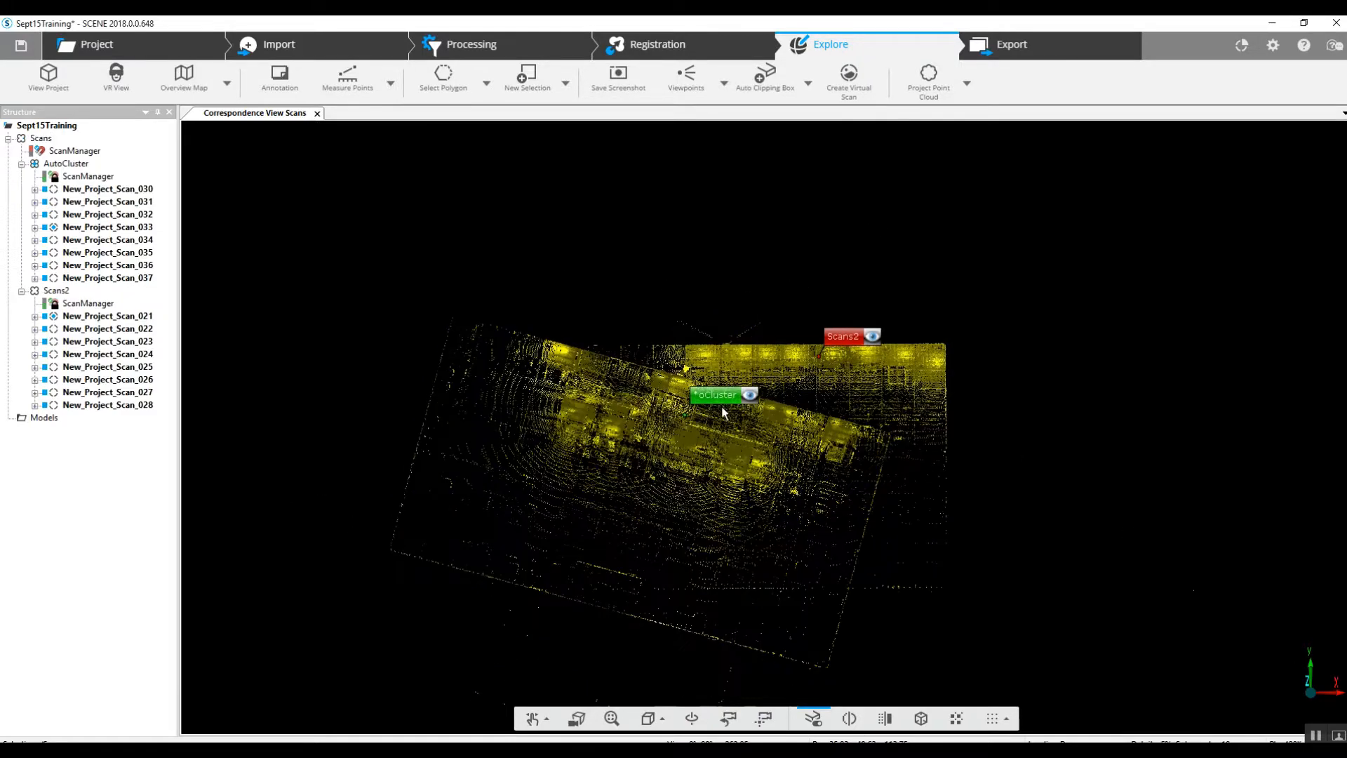
left_click_drag(845, 333, 840, 329)
left_click(840, 327)
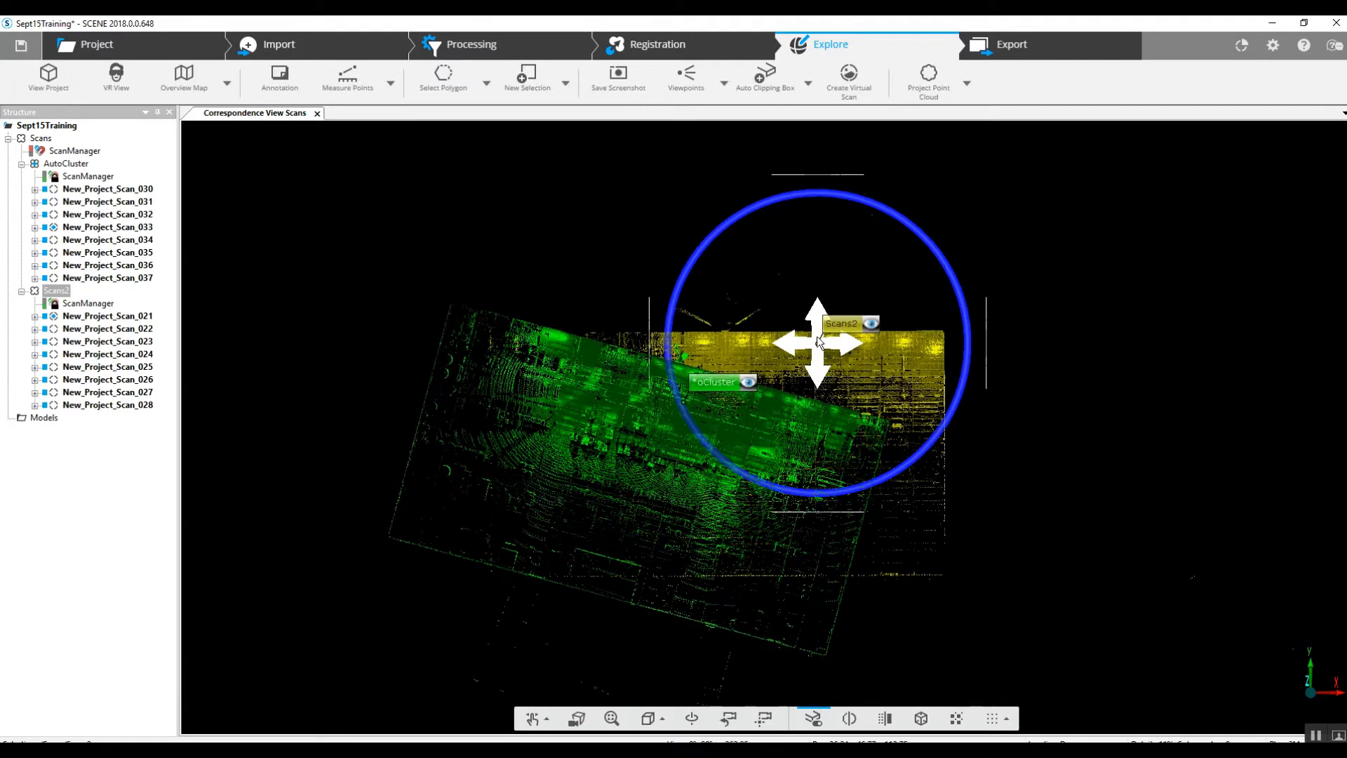
left_click_drag(1028, 309, 1219, 264)
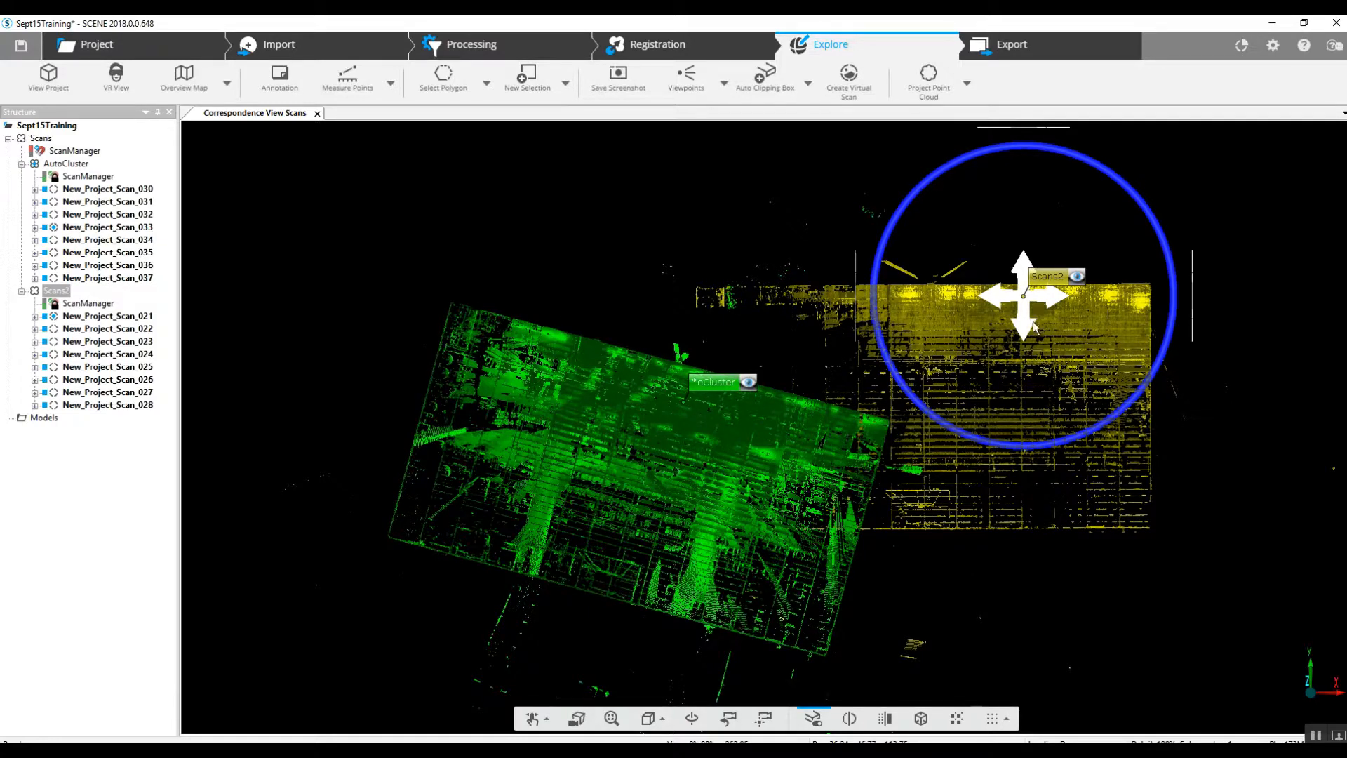
left_click_drag(1054, 321, 1162, 268)
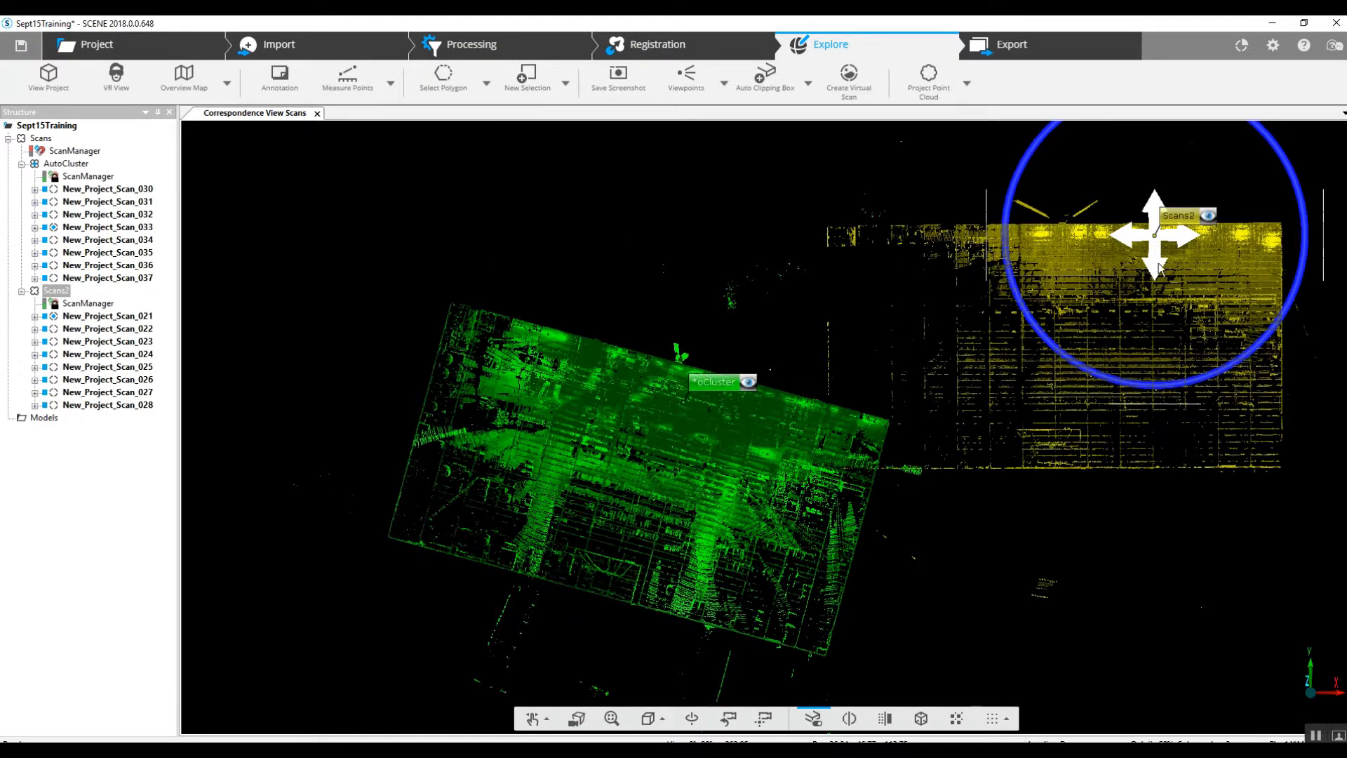
left_click_drag(1143, 279, 1065, 313)
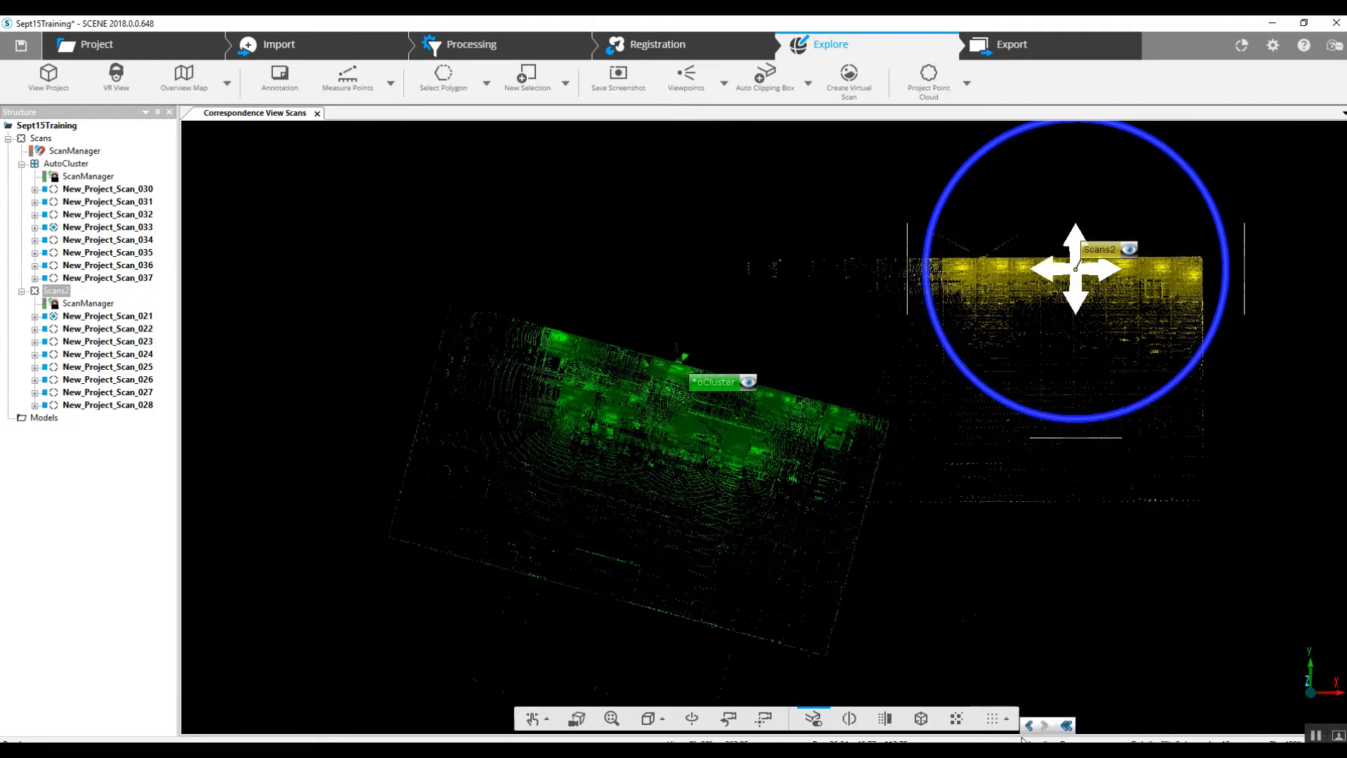
Move and rotate Scans2 onto AutoCluster until their walls roughly line up, and deselect the cluster
left_click_drag(1101, 275, 755, 440)
left_click_drag(886, 489, 865, 517)
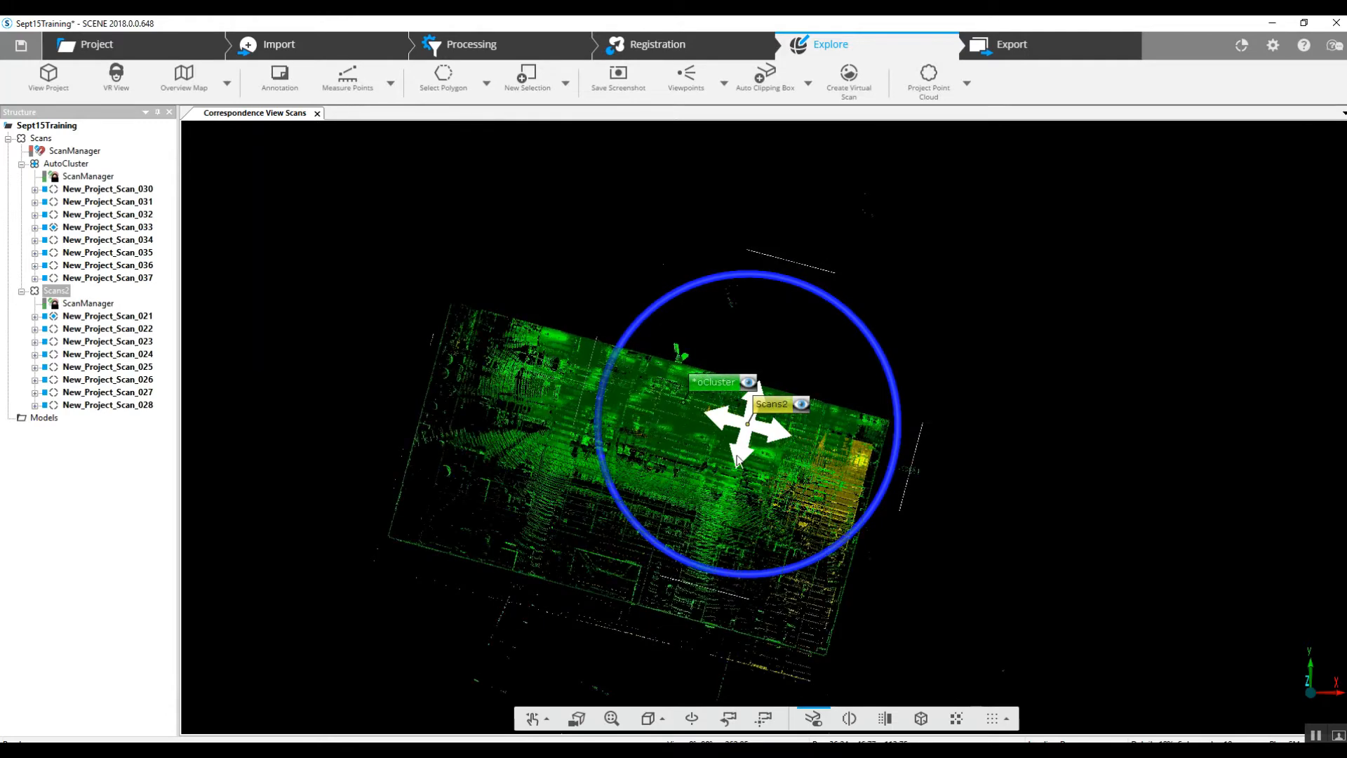
left_click_drag(759, 450, 776, 427)
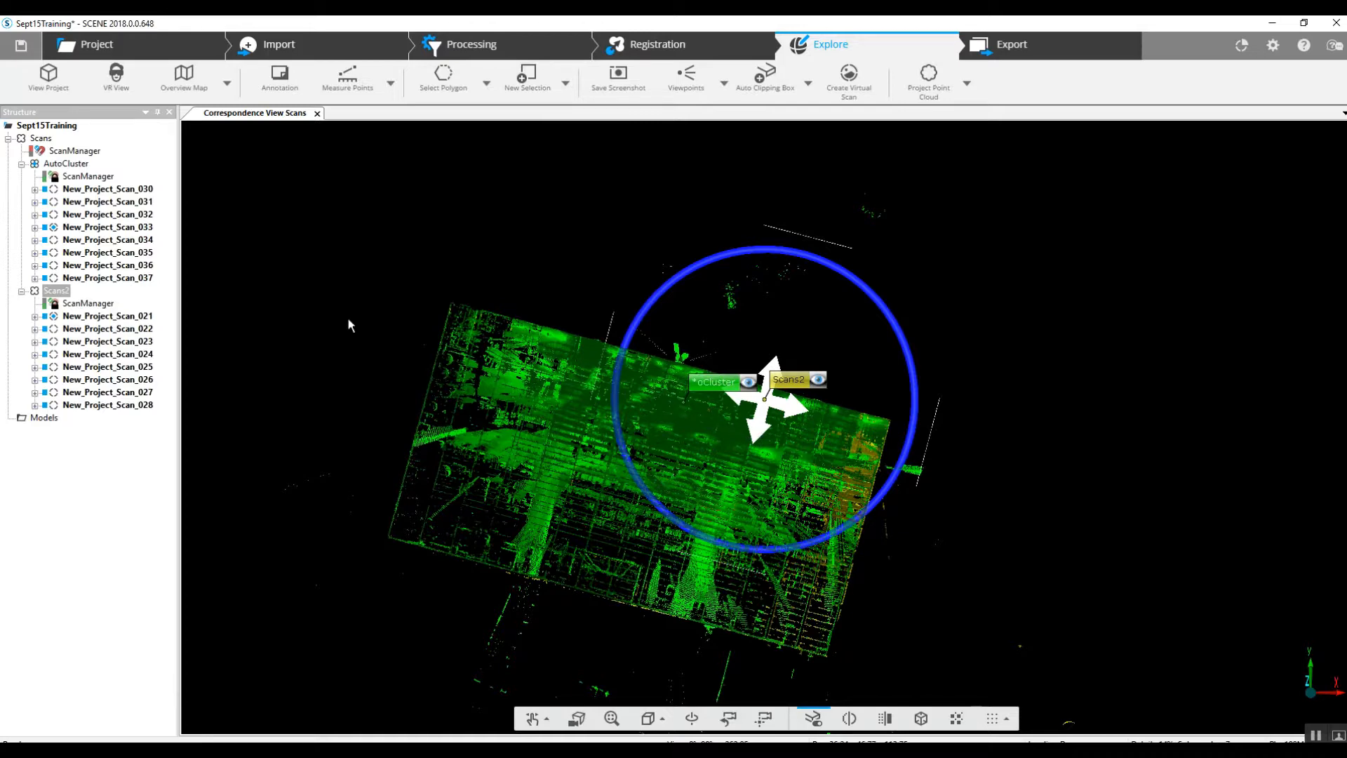
left_click(68, 151)
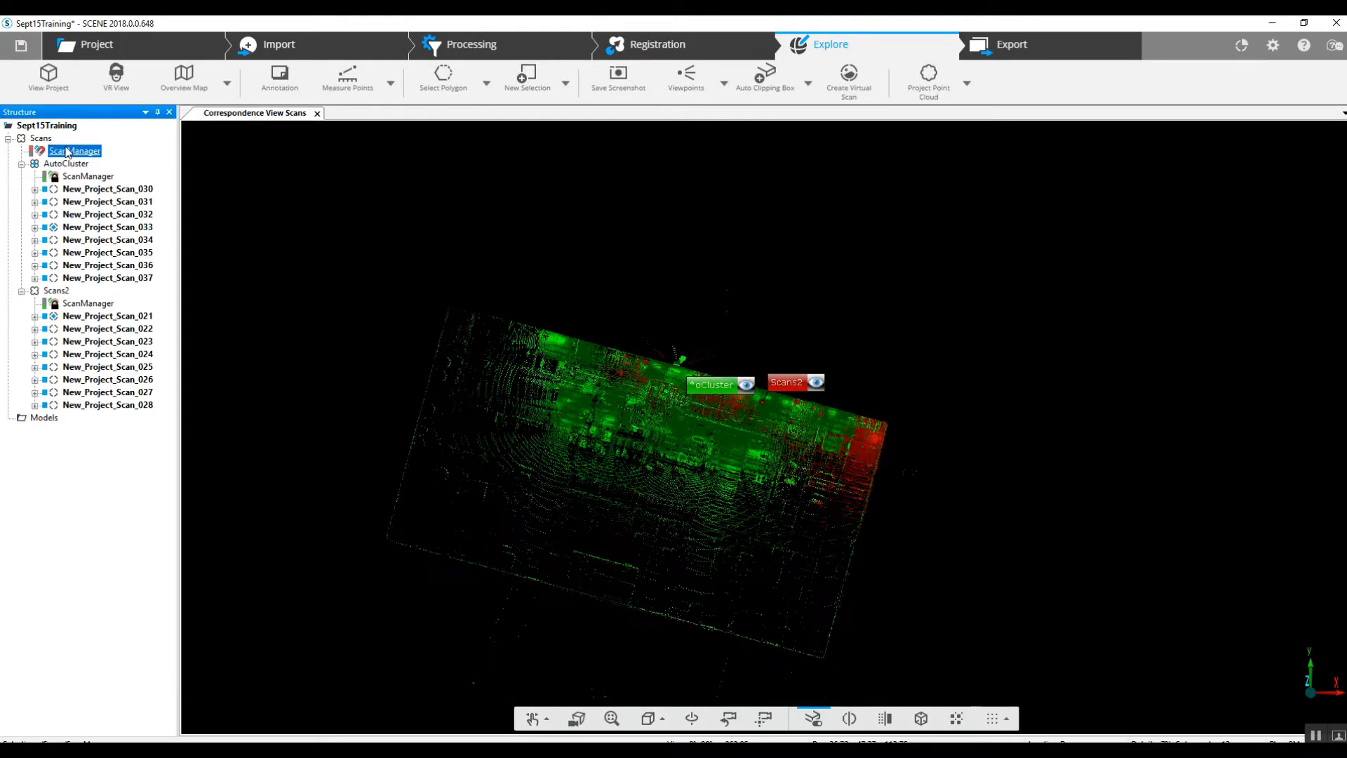
Run automatic registration on the top-level Scans cluster with the Top View and Cloud to Cloud method
left_click(652, 48)
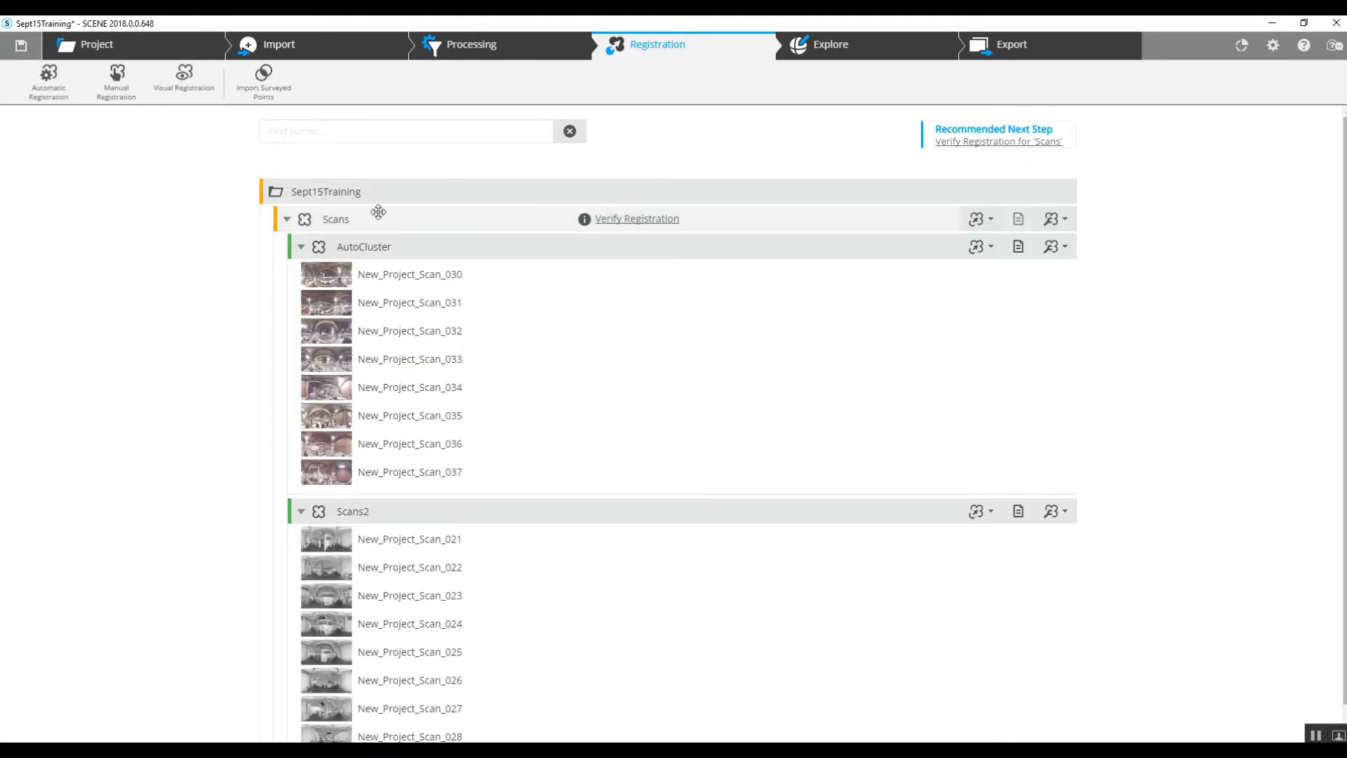
left_click(300, 247)
left_click(302, 277)
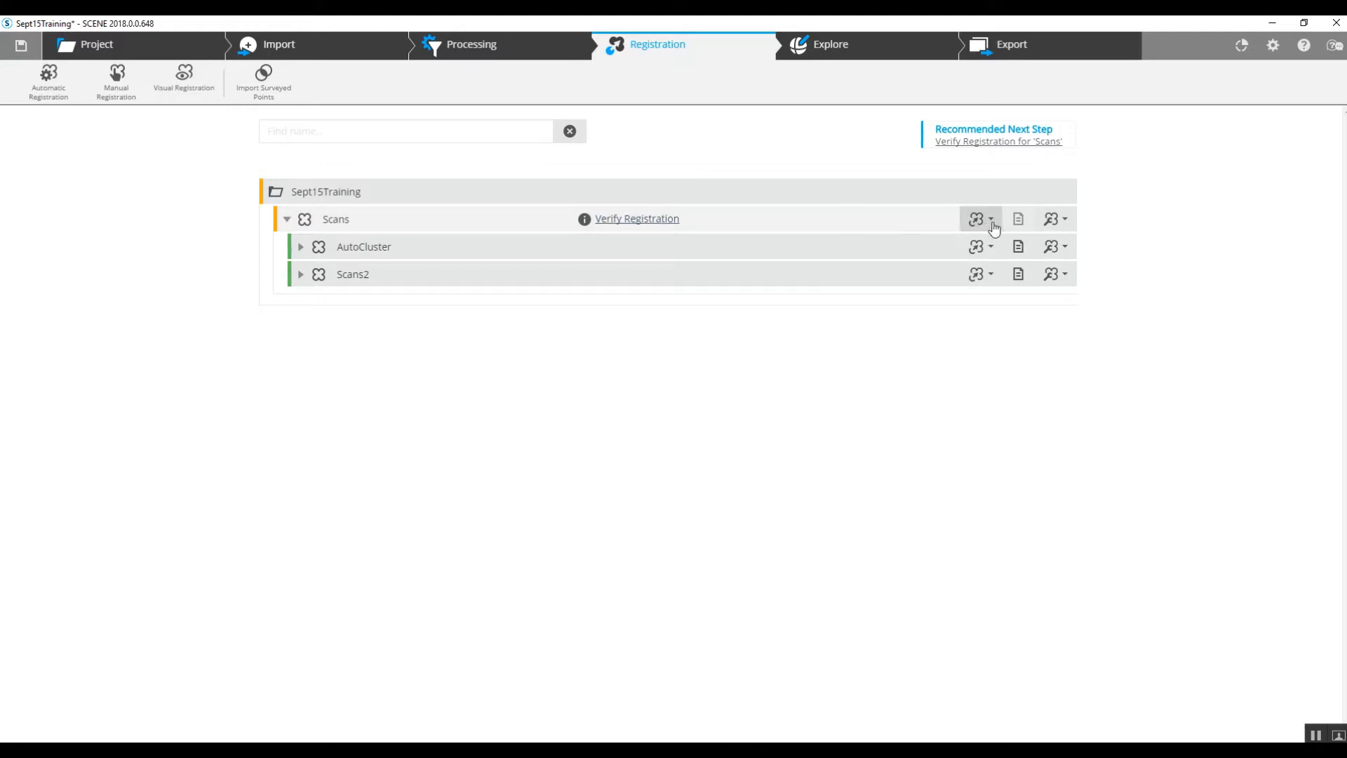
left_click(990, 223)
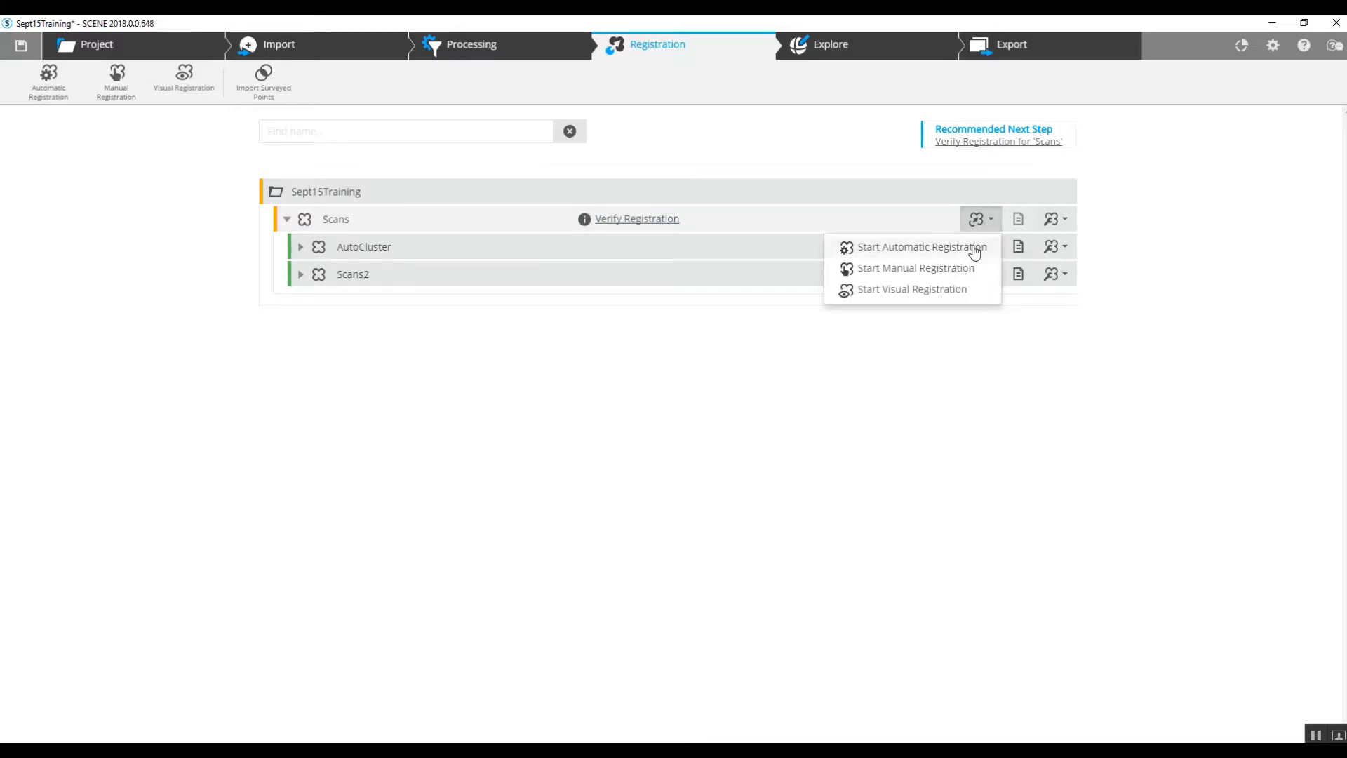
left_click(975, 248)
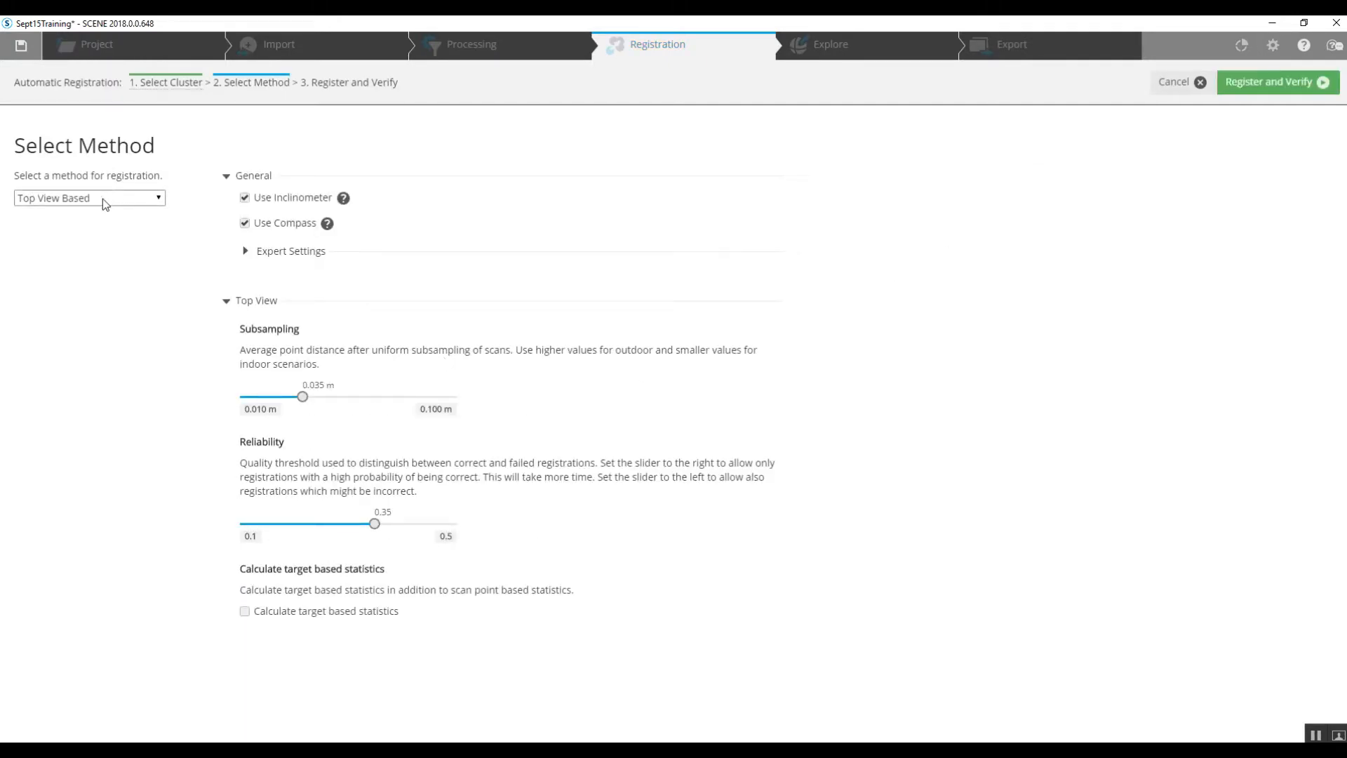
left_click(102, 200)
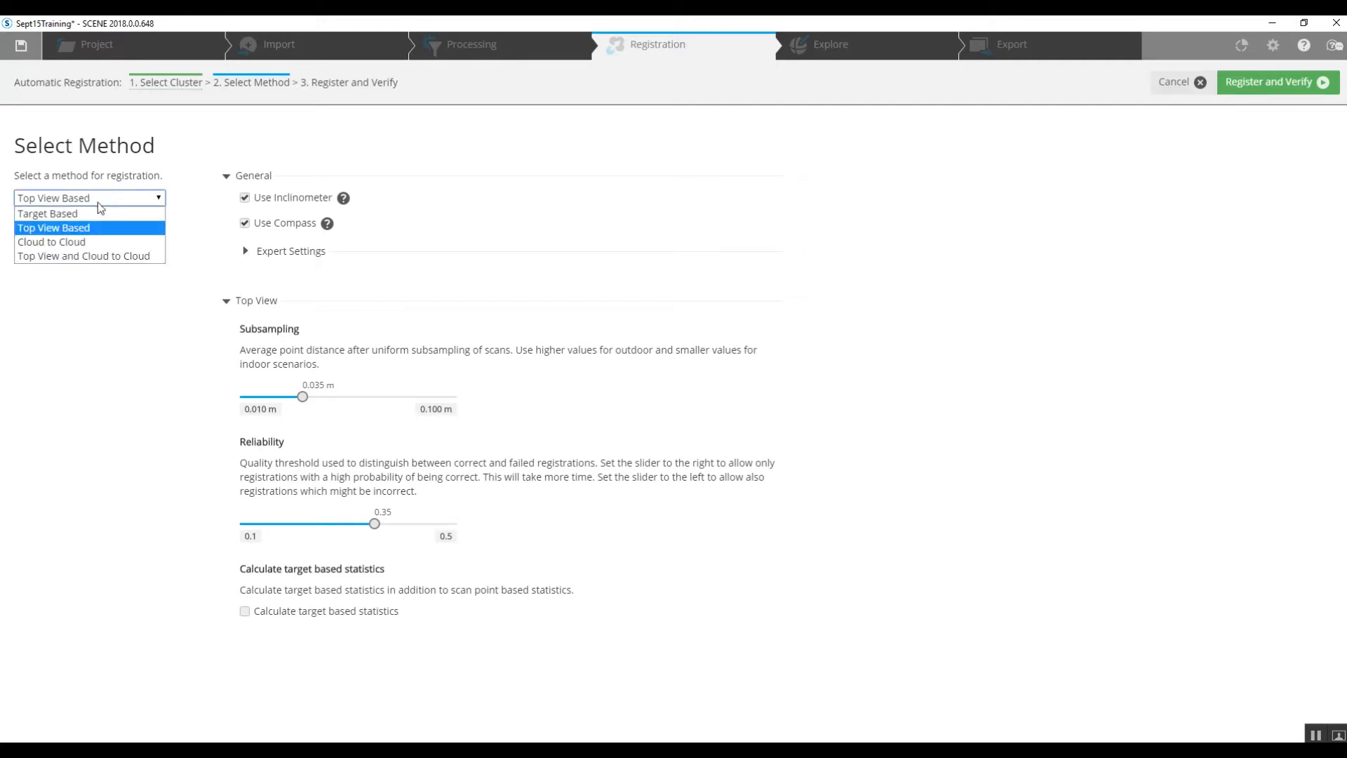
left_click(96, 256)
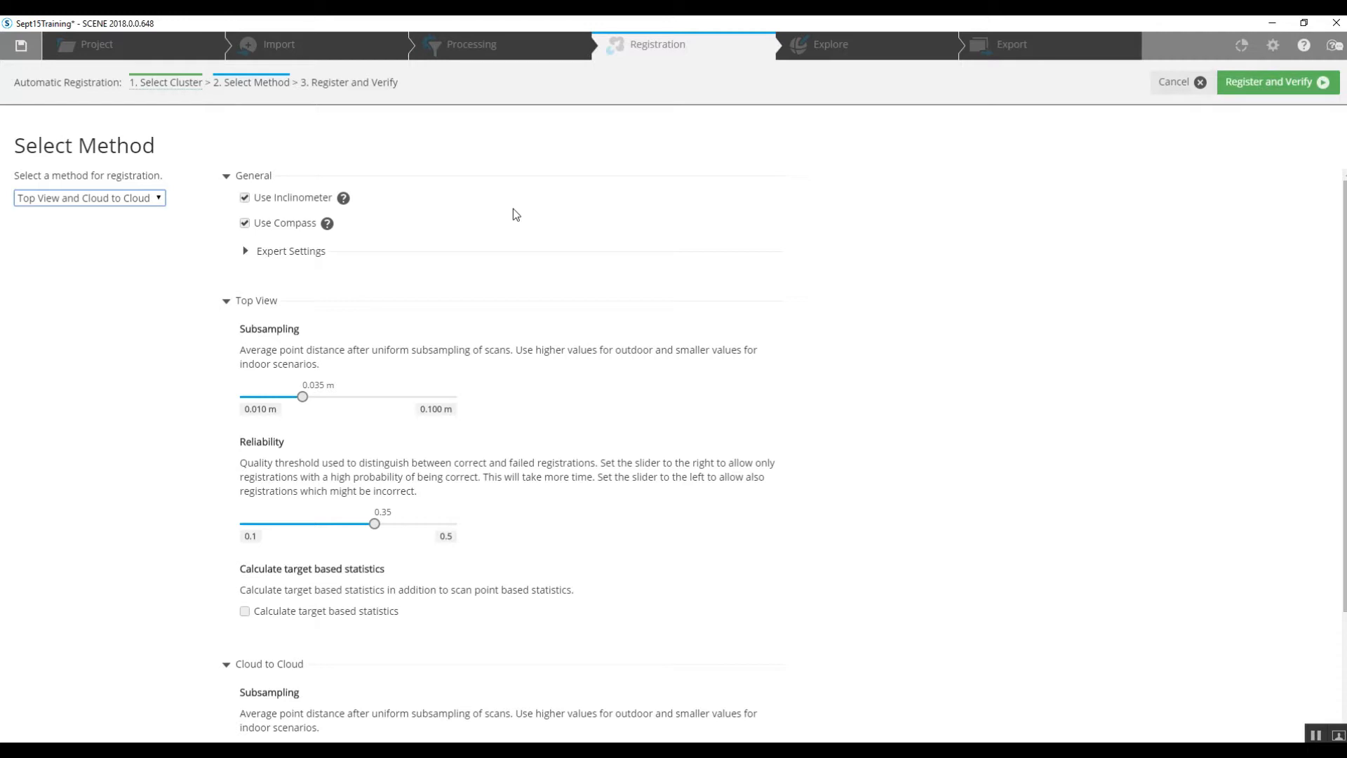
left_click(1257, 85)
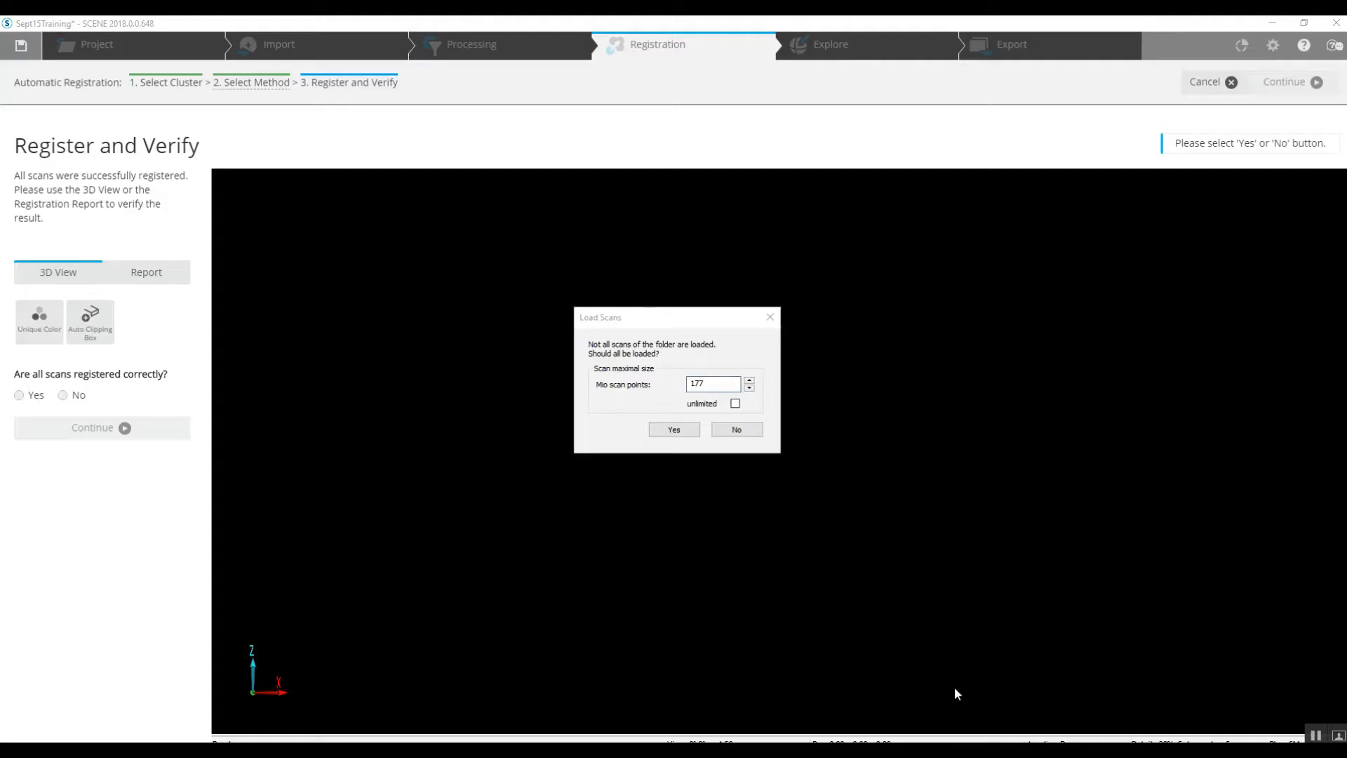
Load all scans for verification, mark the combined clusters as registered correctly, and finish the registration
left_click(684, 430)
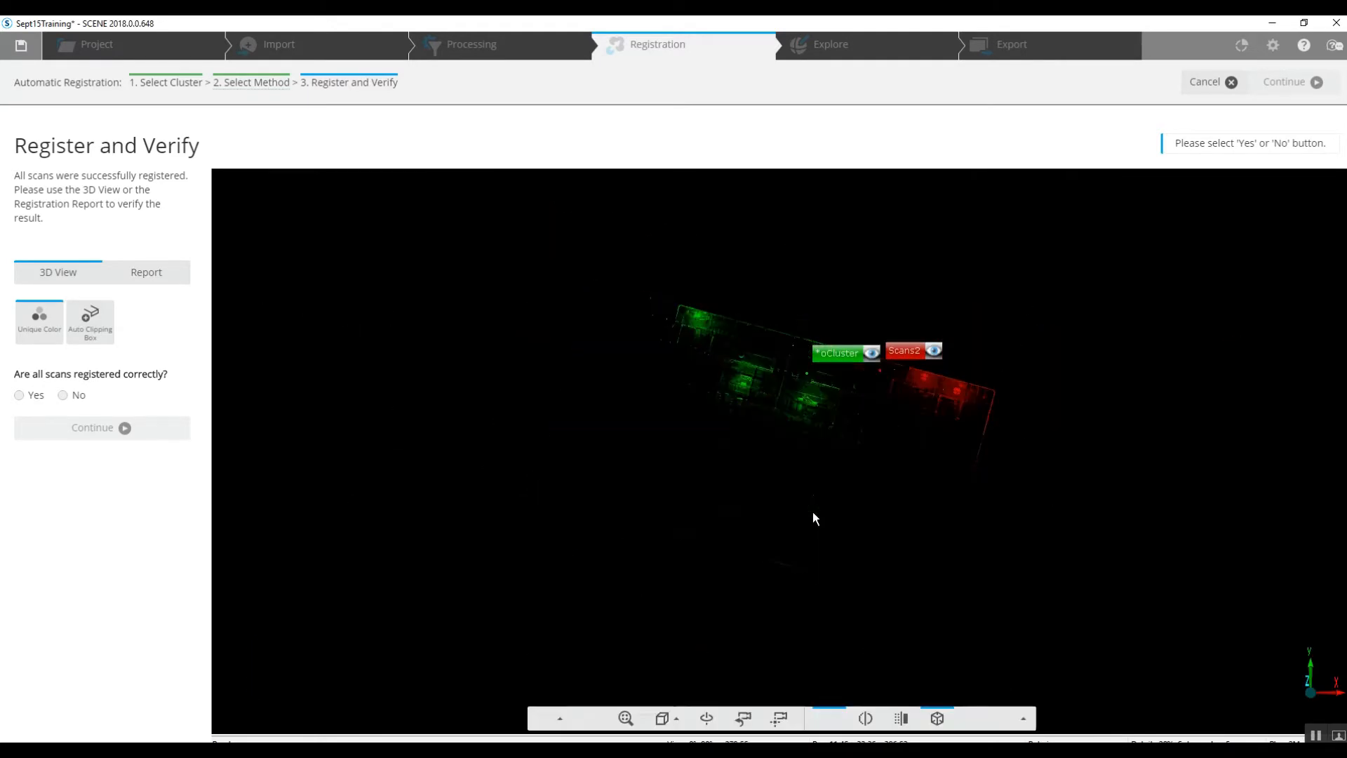
left_click(20, 396)
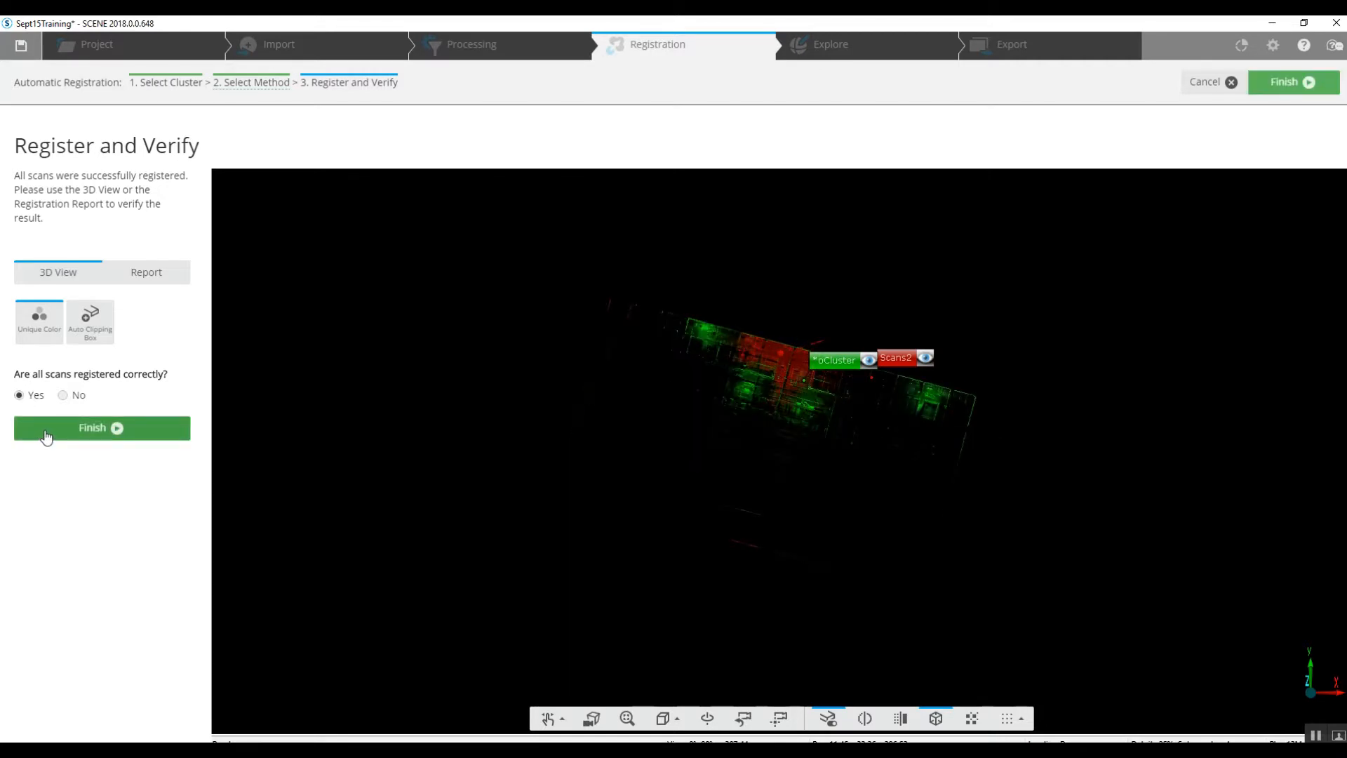
left_click(44, 432)
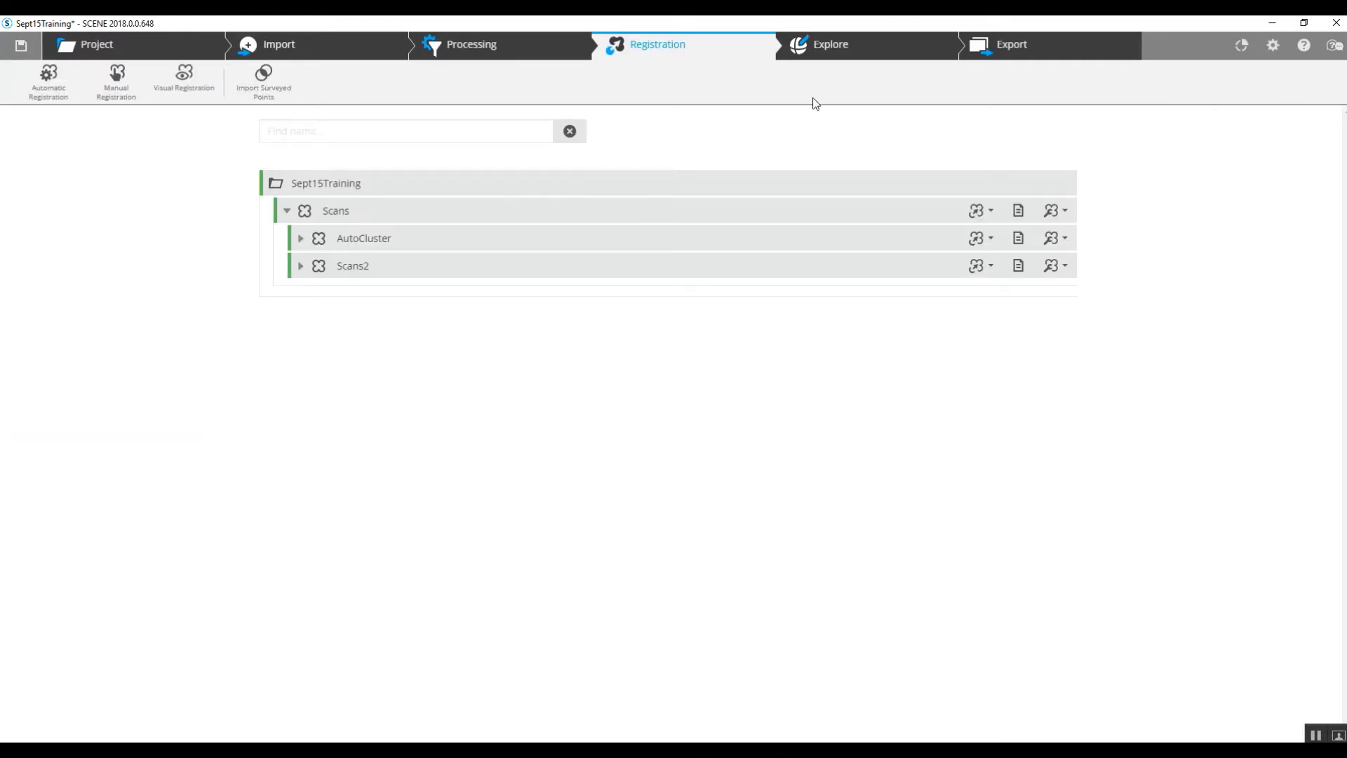
Return to exploring the project and inspect the combined point cloud from several angles in the 3D view
left_click(875, 45)
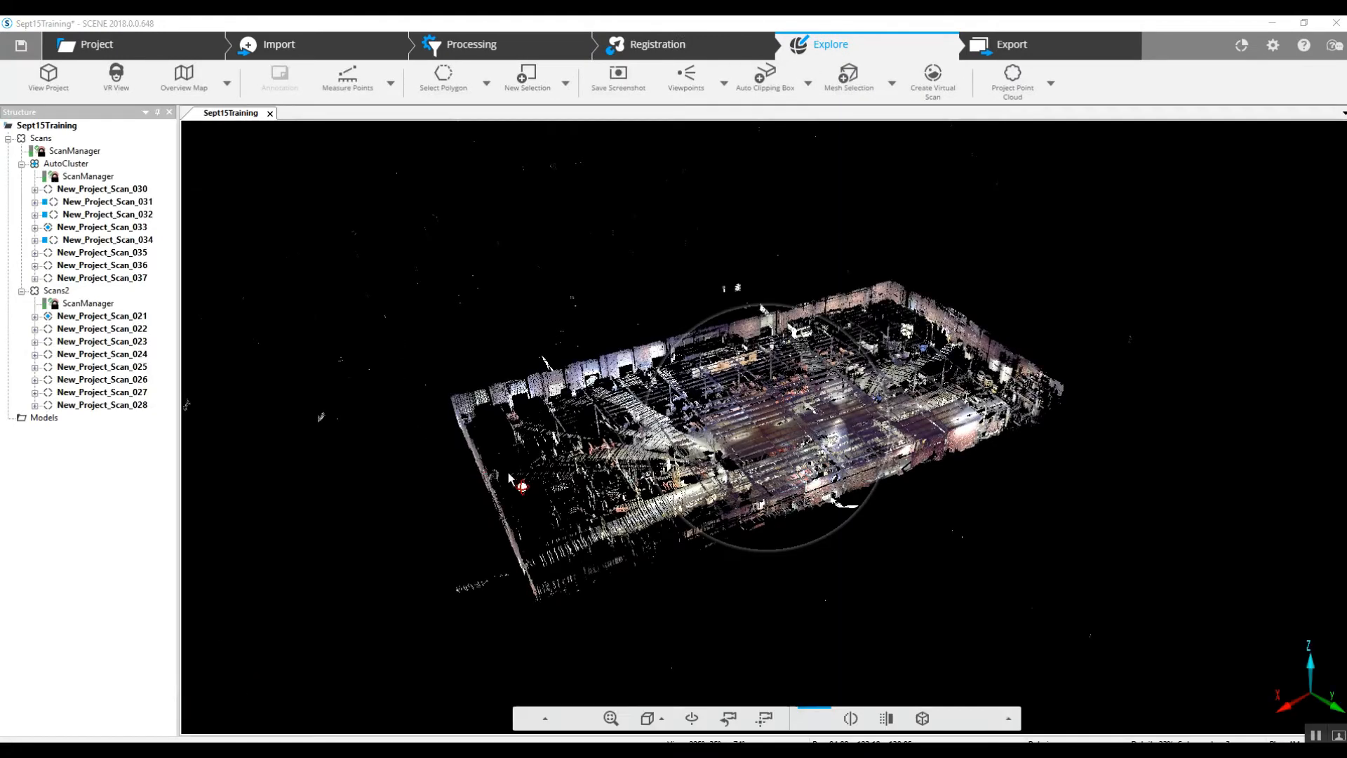
left_click_drag(985, 575, 535, 517)
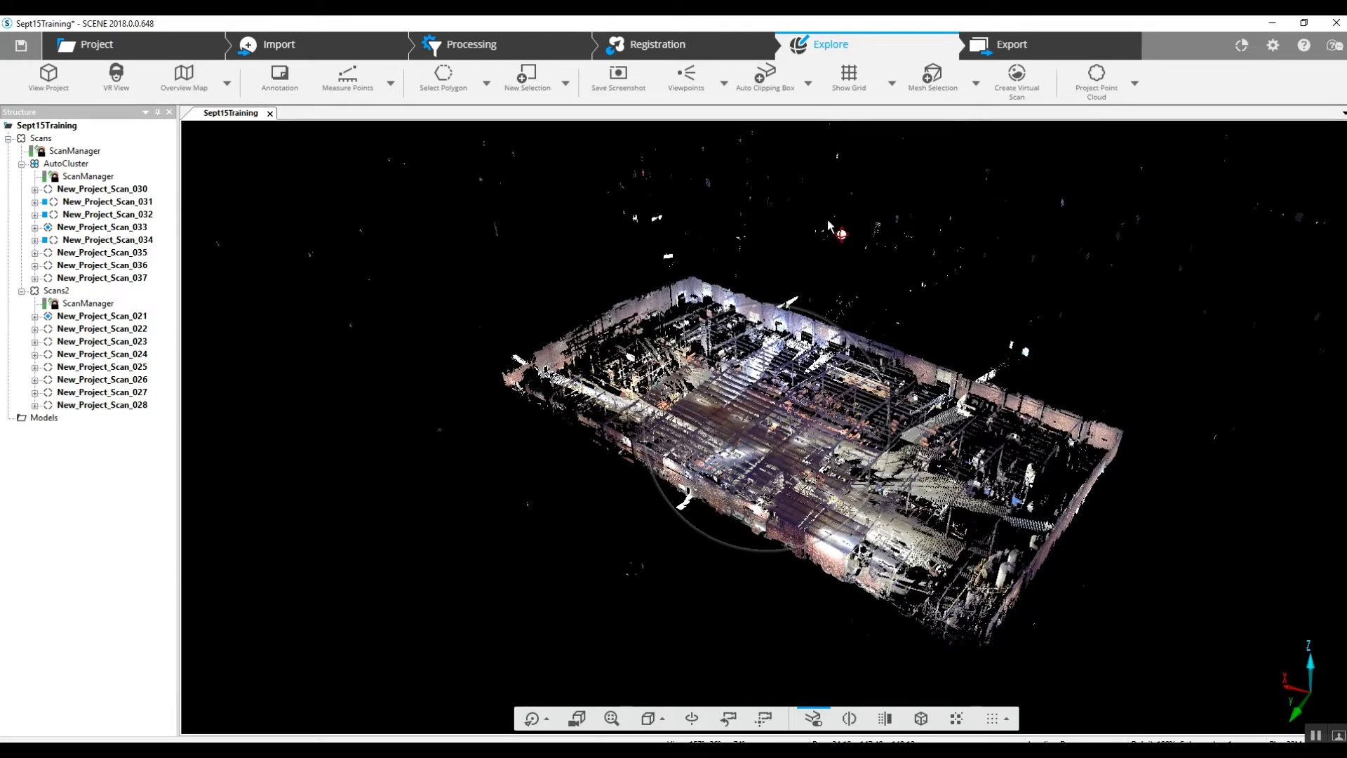
left_click_drag(496, 285, 466, 444)
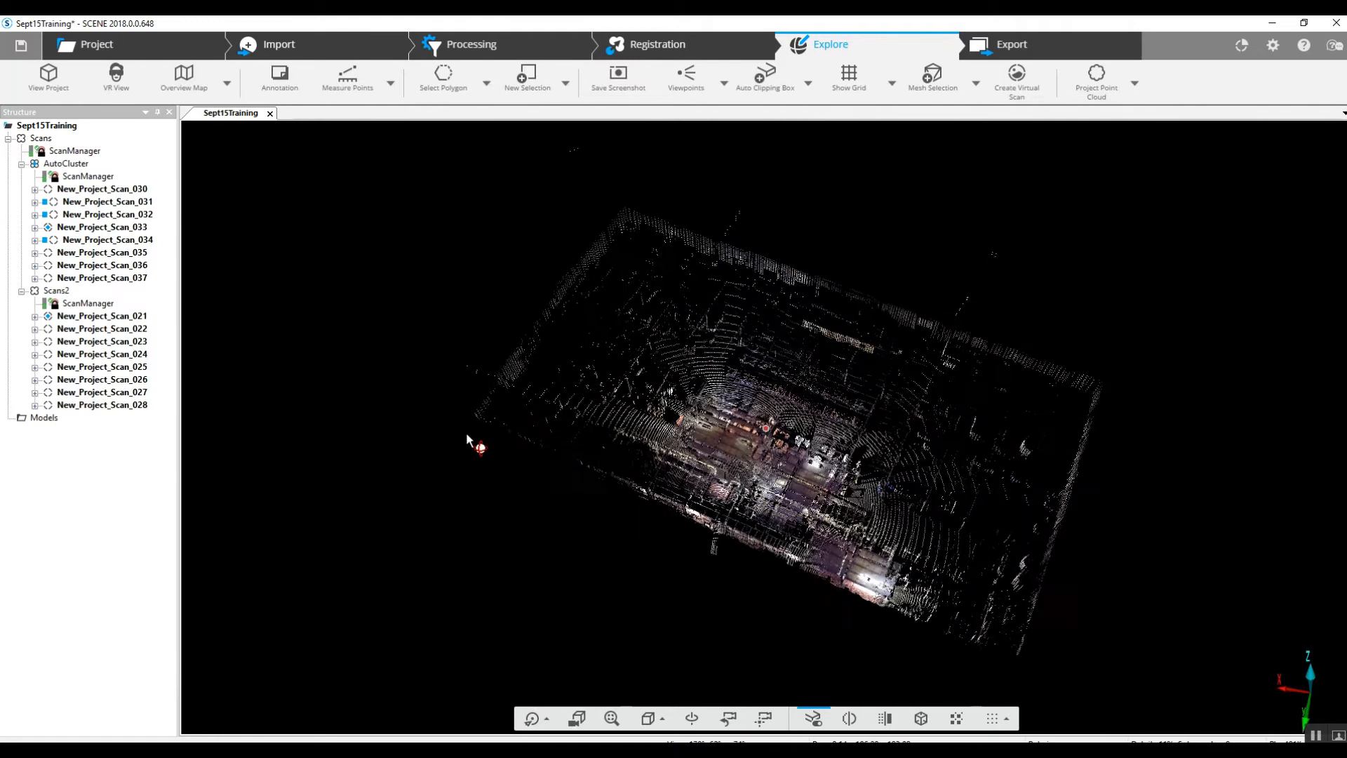
Save the Sept15Training project's shared data as a new revision and acknowledge the save
left_click(1099, 106)
left_click(1107, 129)
left_click(719, 428)
left_click(635, 453)
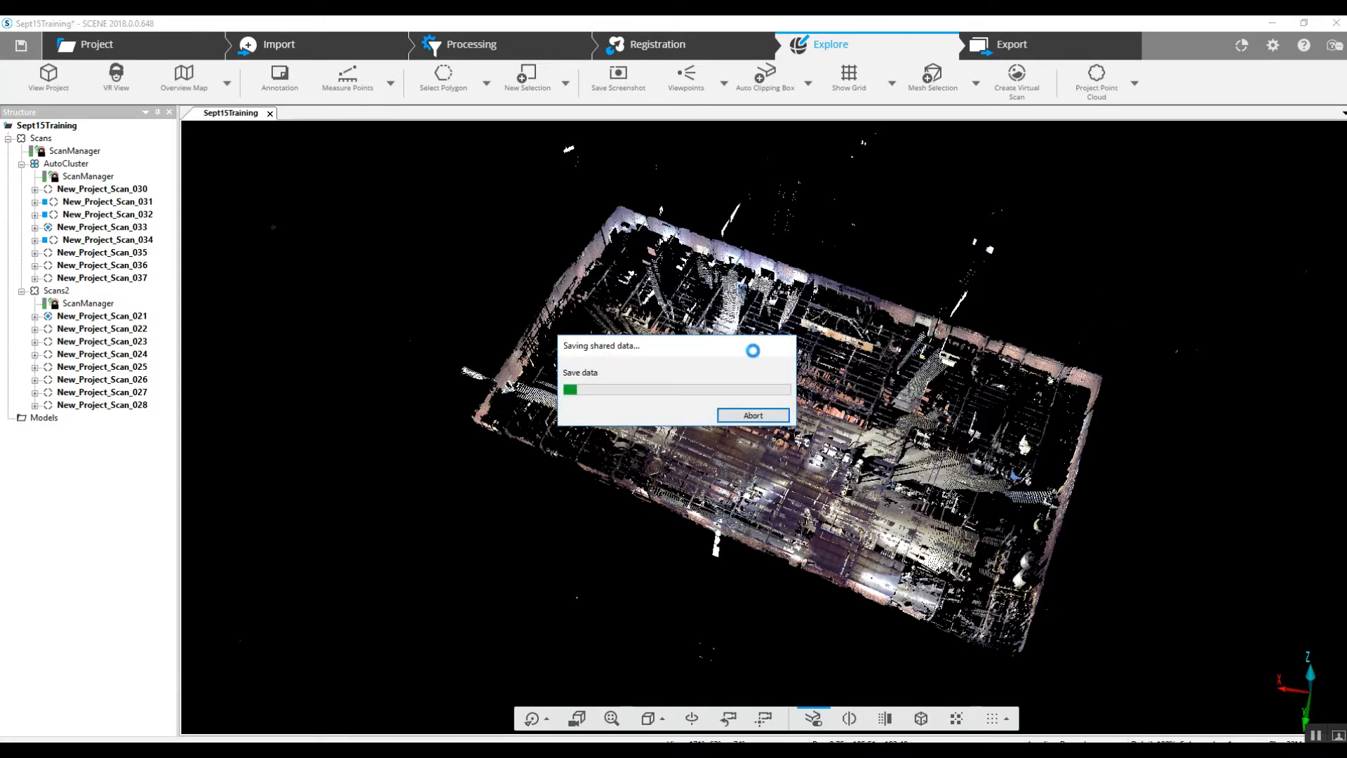
left_click_drag(751, 351, 406, 200)
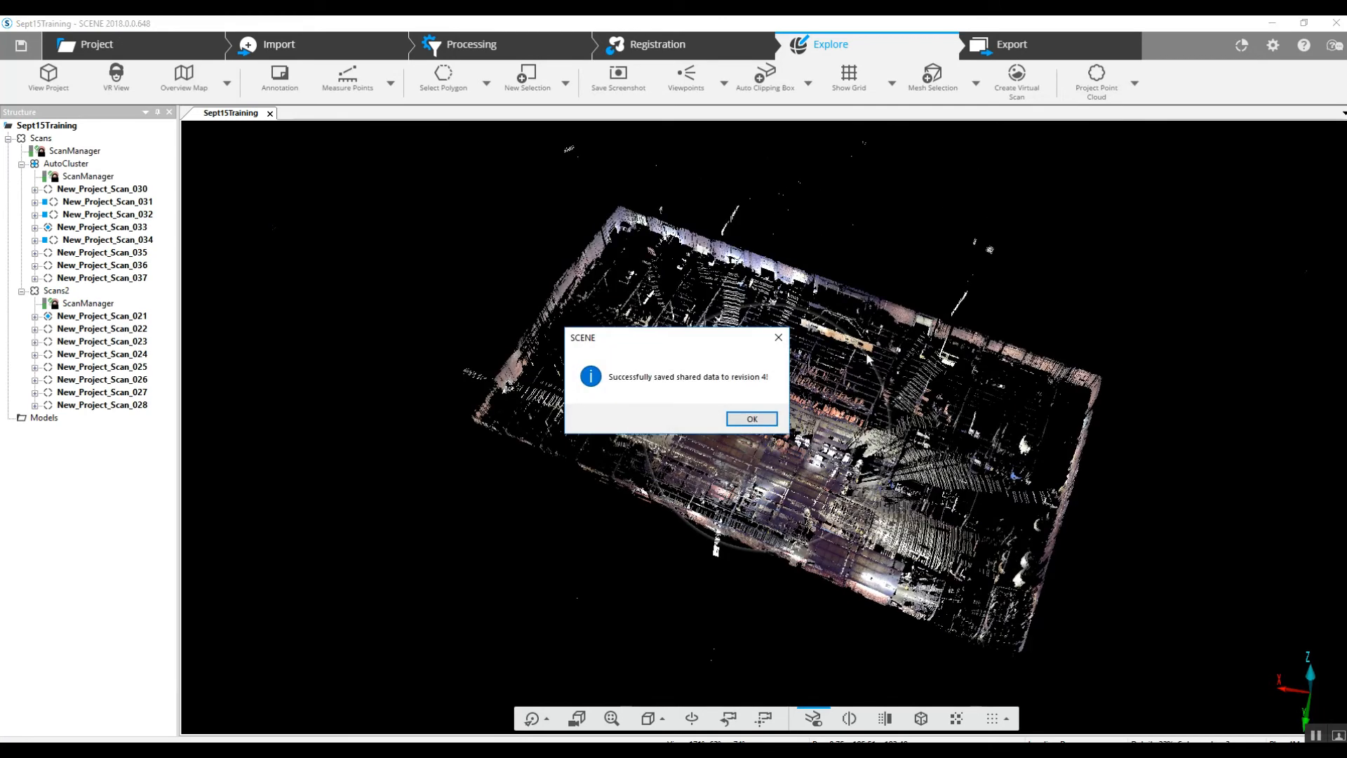
left_click(752, 424)
left_click(692, 581)
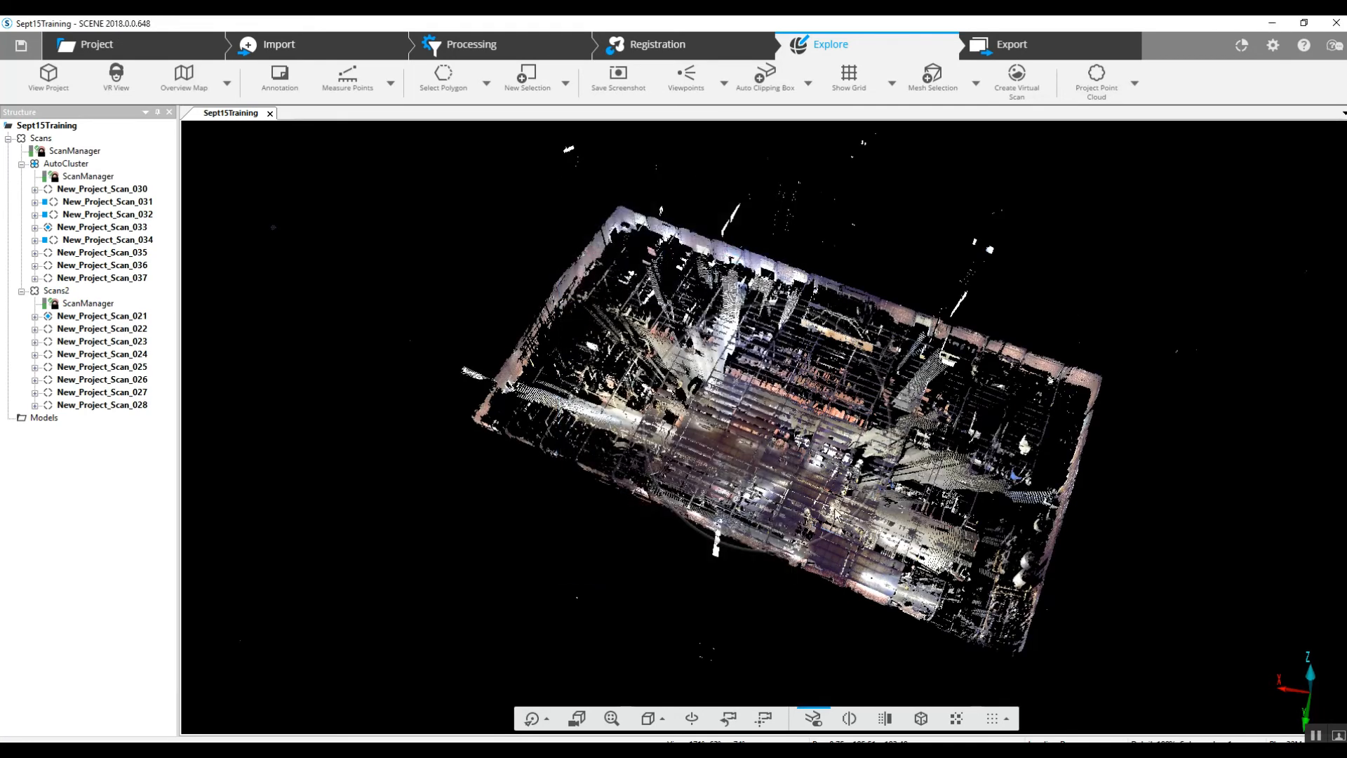